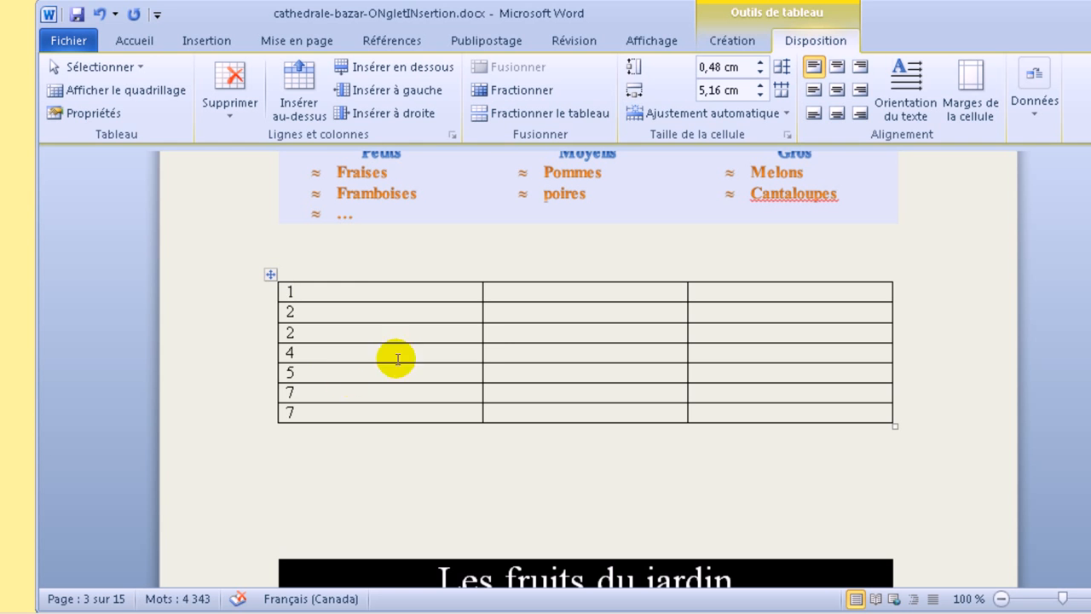
Resize the lower table's columns by their borders, making the first about 3.19 cm wide and the second about 5.25 cm.
{"action": "left_click_drag", "start_coordinate": [483, 317], "coordinate": [404, 317]}
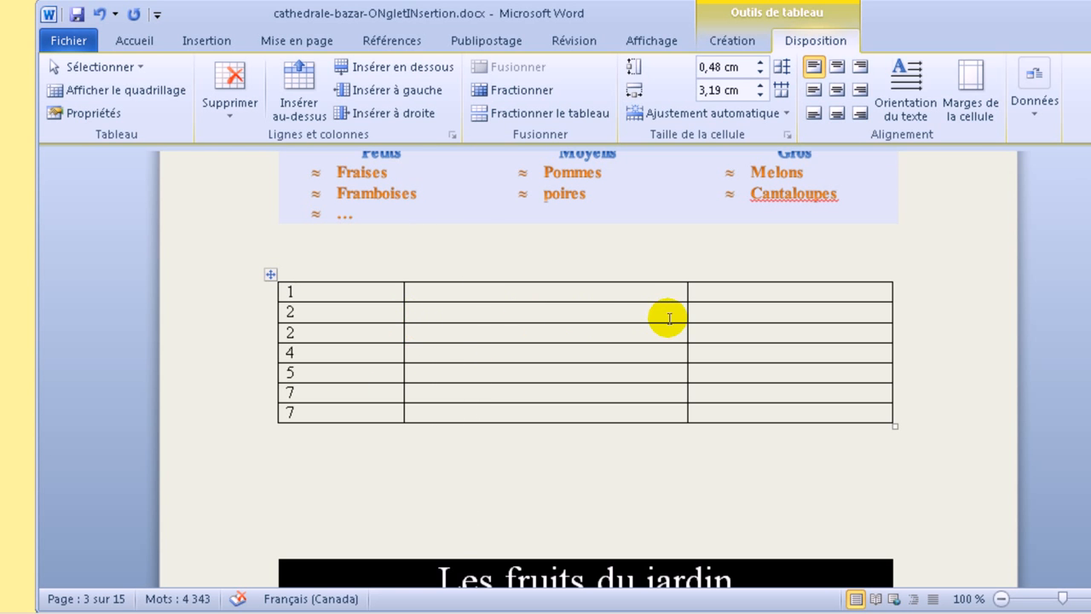
{"action": "left_click_drag", "start_coordinate": [688, 313], "coordinate": [584, 312]}
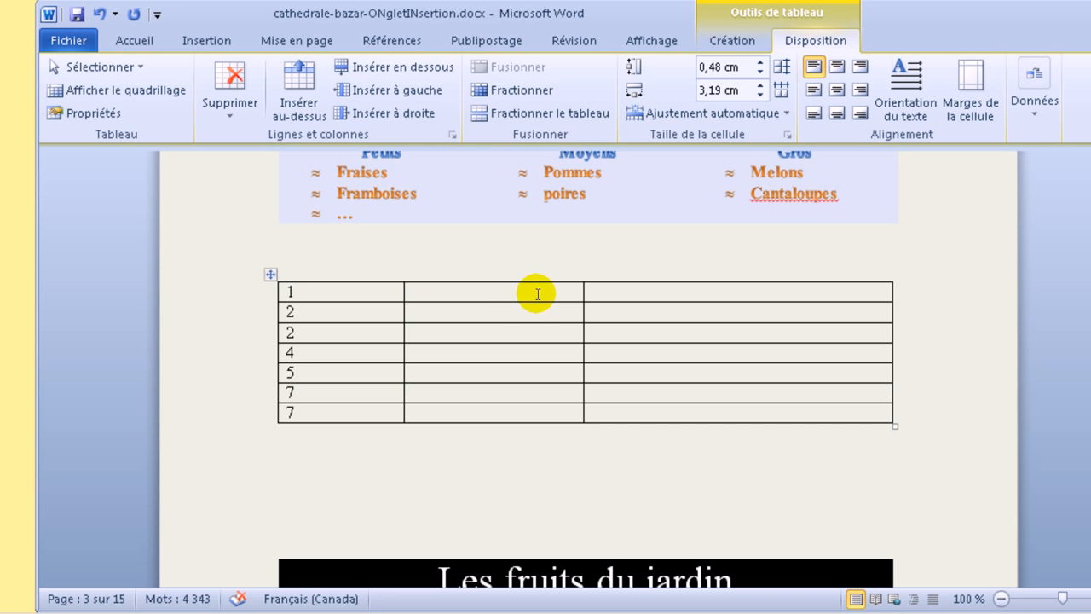
{"action": "left_click", "coordinate": [551, 291]}
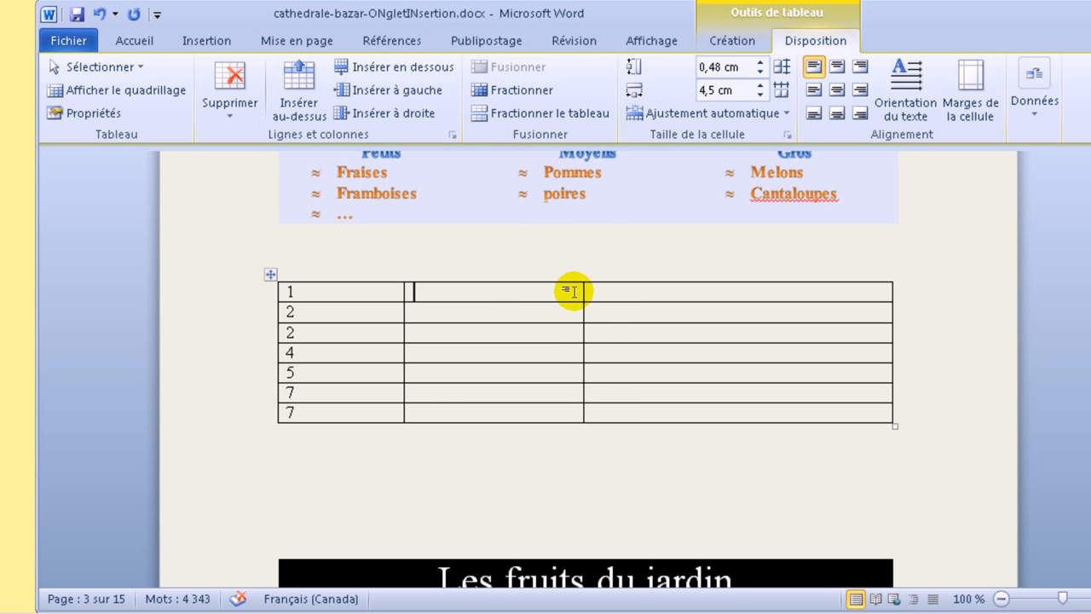
{"action": "left_click_drag", "start_coordinate": [583, 293], "coordinate": [613, 292]}
Enter the sample text xffhdfhg in the middle cell of the table's first row.
{"action": "mouse_move", "coordinate": [412, 292]}
{"action": "left_mouse_down"}
{"action": "mouse_move", "coordinate": [400, 292]}
{"action": "mouse_move", "coordinate": [414, 291]}
{"action": "left_mouse_up"}
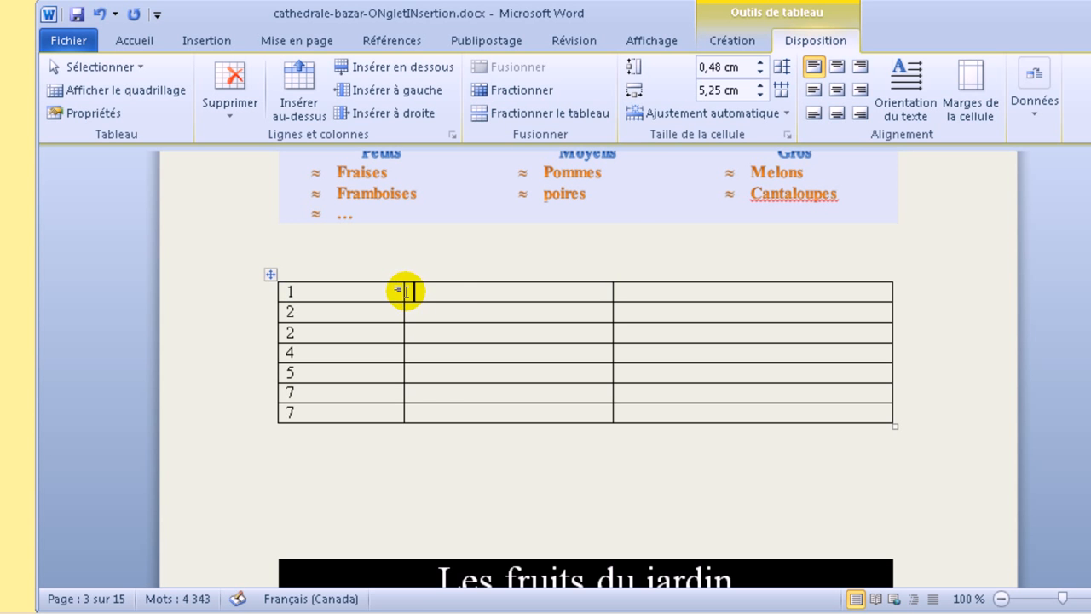
{"action": "type", "text": "xffhdfhg"}
{"action": "double_click", "coordinate": [483, 295]}
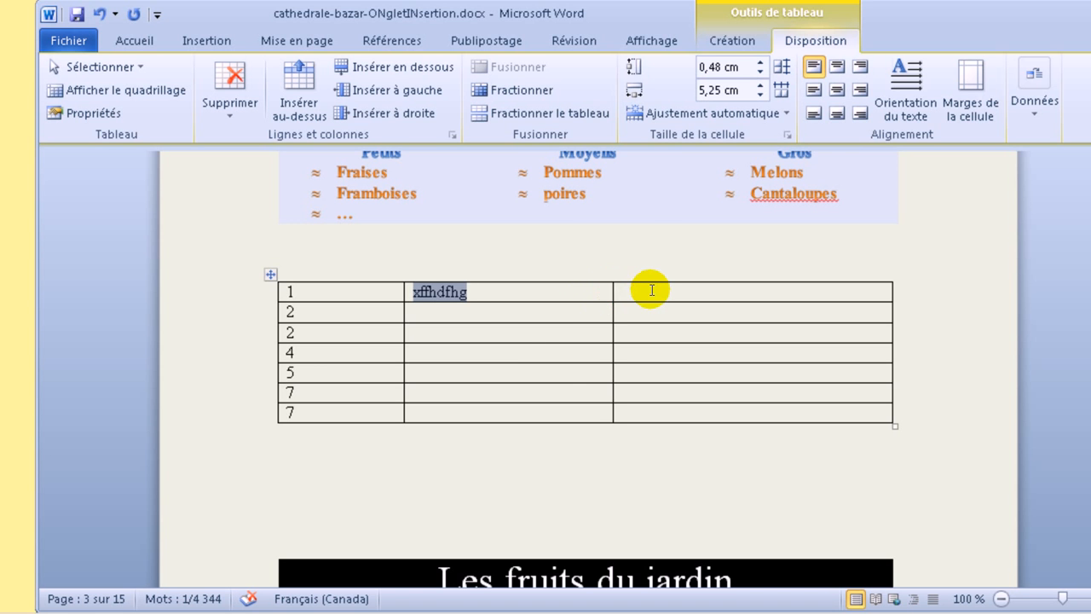
Narrow the second column to about 4.5 cm and widen only the first row's middle cell beyond the column border below it.
{"action": "left_click_drag", "start_coordinate": [607, 294], "coordinate": [587, 293]}
{"action": "left_click", "coordinate": [480, 309]}
{"action": "left_click_drag", "start_coordinate": [479, 293], "coordinate": [380, 288]}
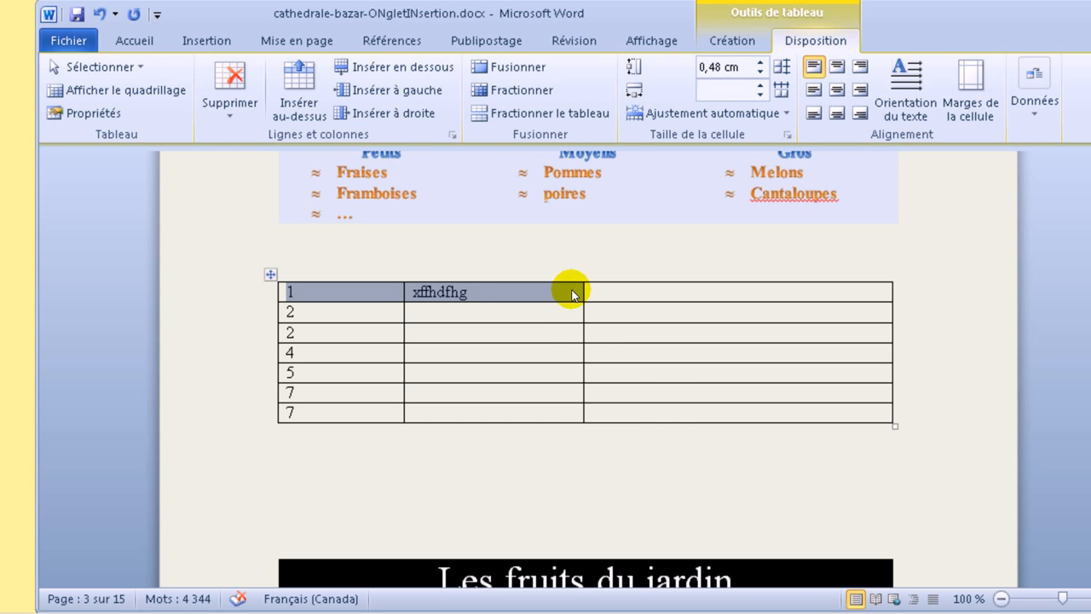
{"action": "left_click_drag", "start_coordinate": [588, 289], "coordinate": [682, 293]}
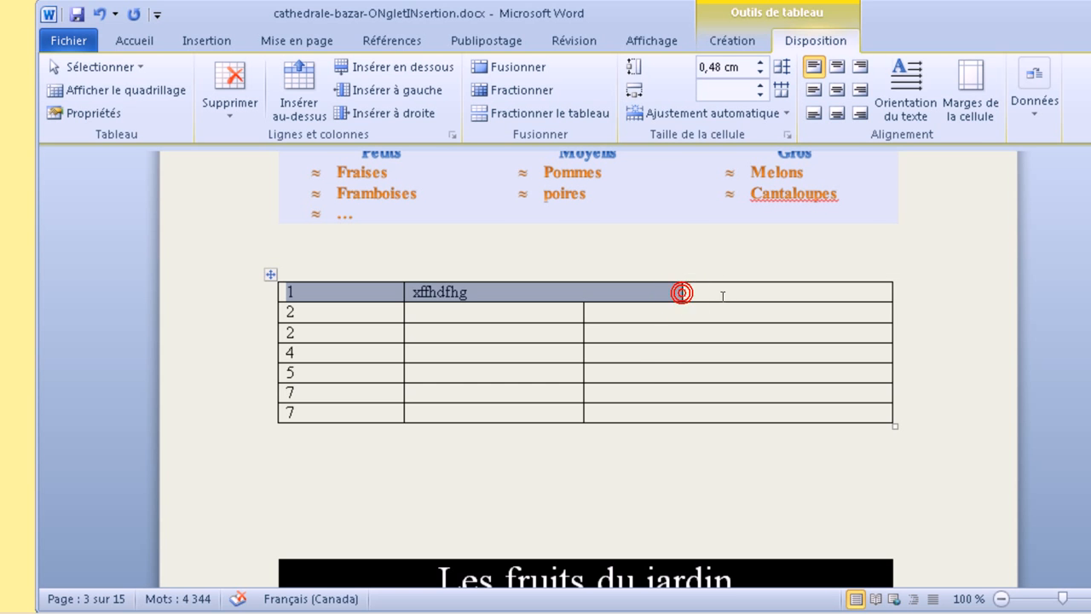
{"action": "left_click", "coordinate": [631, 381]}
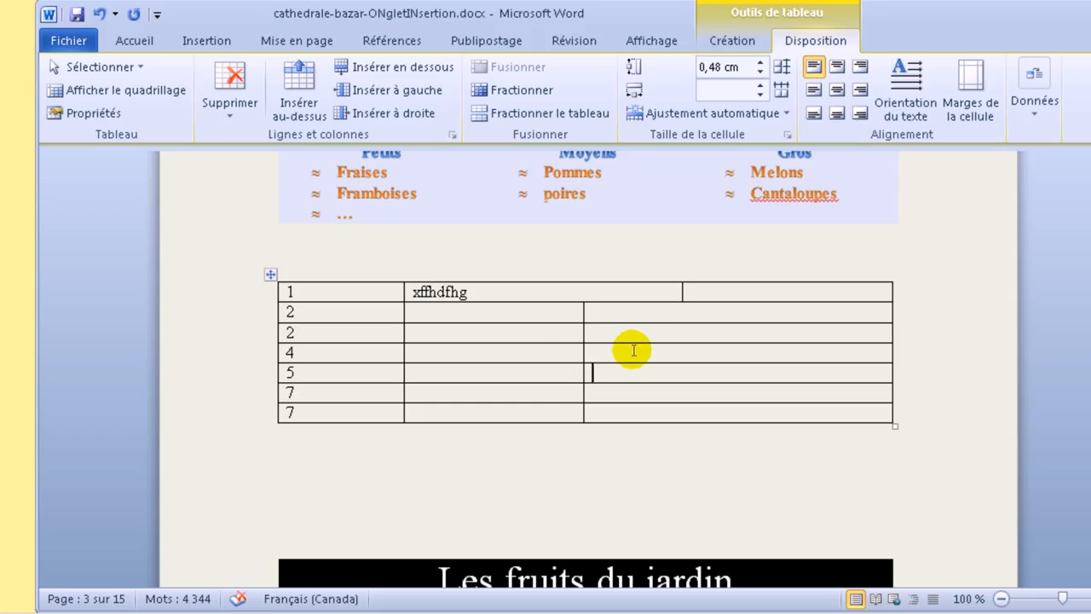
Split the table above the row numbered 4 and add blank lines with the text k between the two tables.
{"action": "left_click", "coordinate": [392, 356]}
{"action": "left_click_drag", "start_coordinate": [392, 354], "coordinate": [665, 355]}
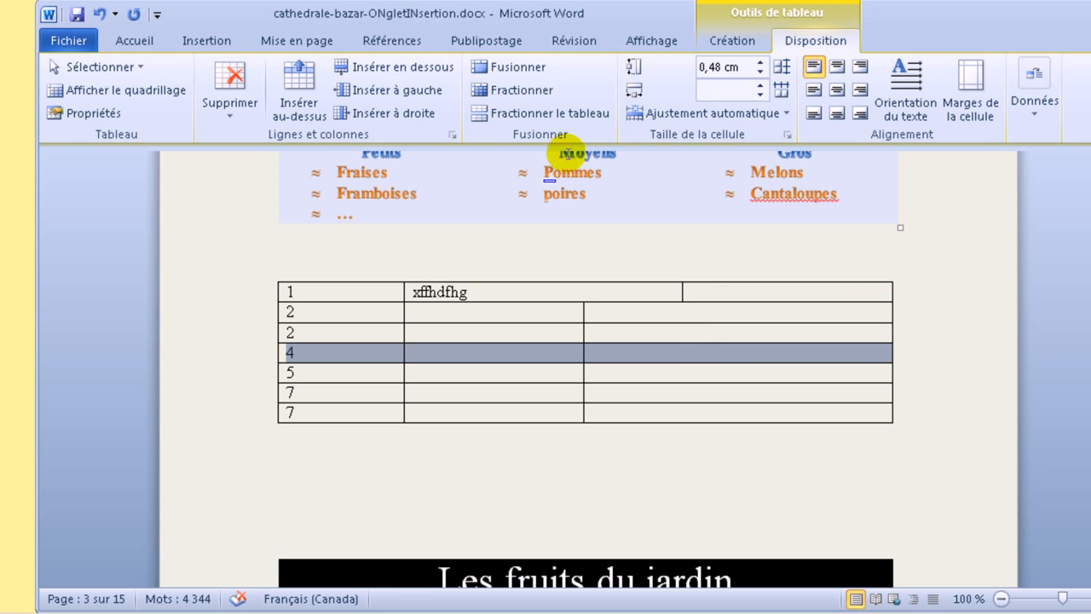
{"action": "left_click", "coordinate": [530, 114]}
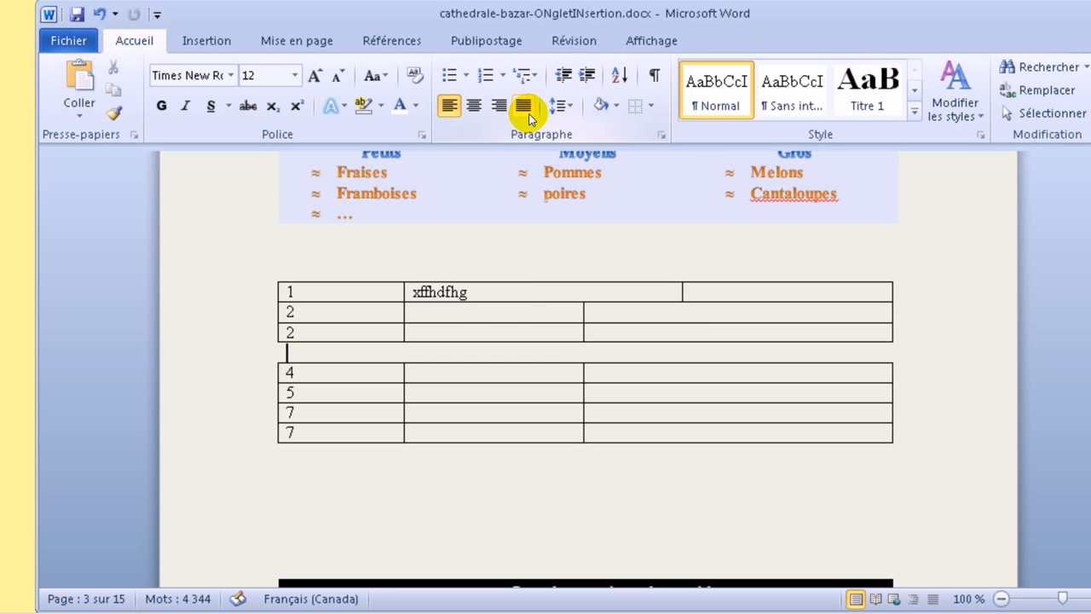
{"action": "key", "text": "Return"}
{"action": "key", "text": "Return"}
{"action": "type", "text": "k"}
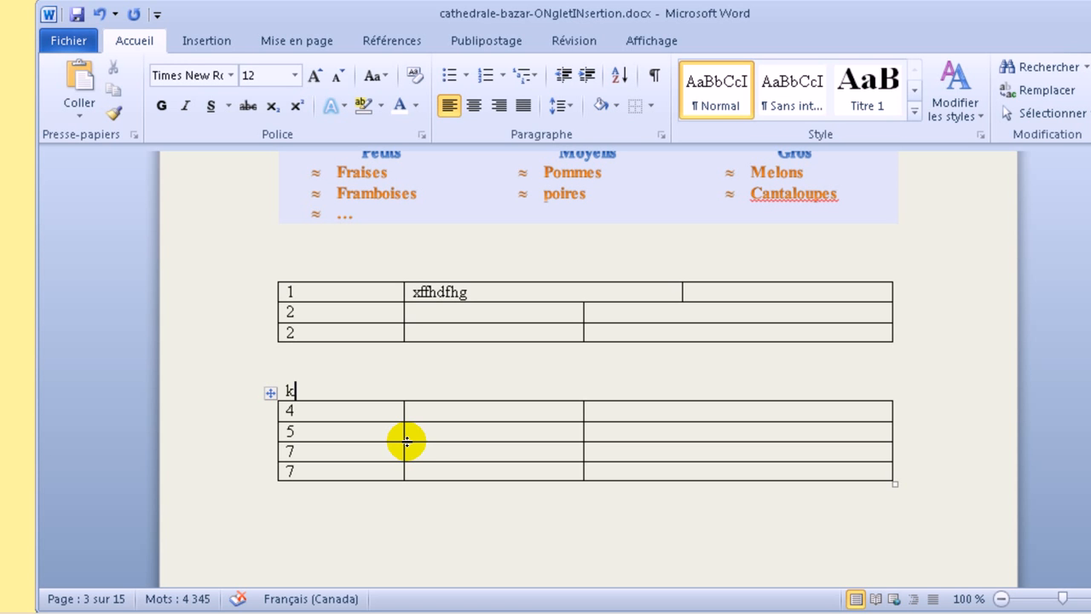
Merge all cells of the upper table's first row and replace their content with Tirtre.
{"action": "scroll", "coordinate": [433, 480], "scroll_direction": "down", "scroll_amount": 7}
{"action": "scroll", "coordinate": [441, 480], "scroll_direction": "up", "scroll_amount": 4}
{"action": "scroll", "coordinate": [442, 483], "scroll_direction": "up", "scroll_amount": 2}
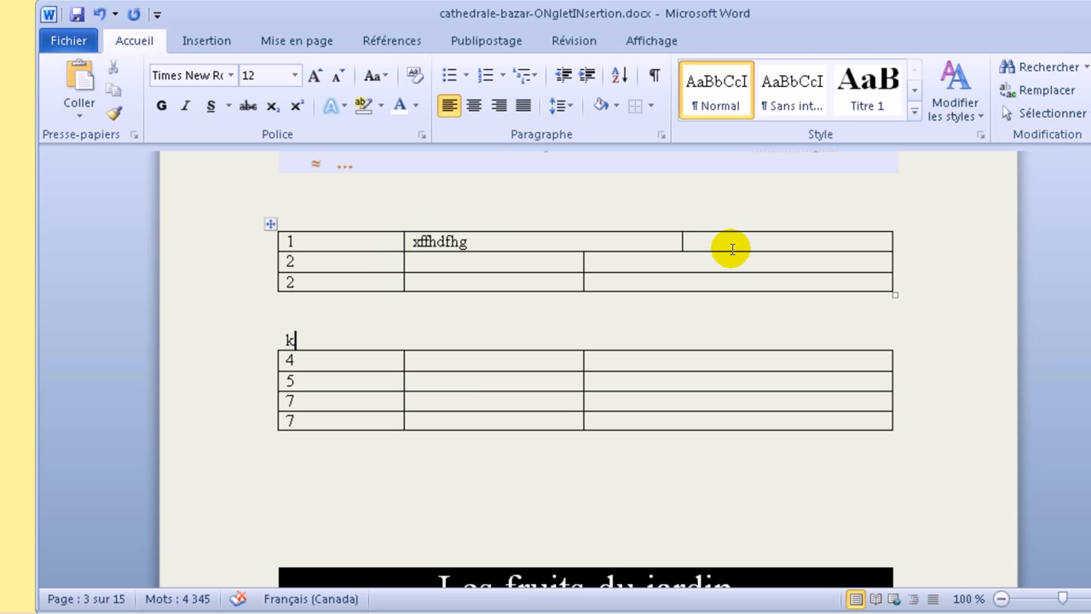
{"action": "left_click_drag", "start_coordinate": [736, 245], "coordinate": [368, 241]}
{"action": "right_click", "coordinate": [368, 241]}
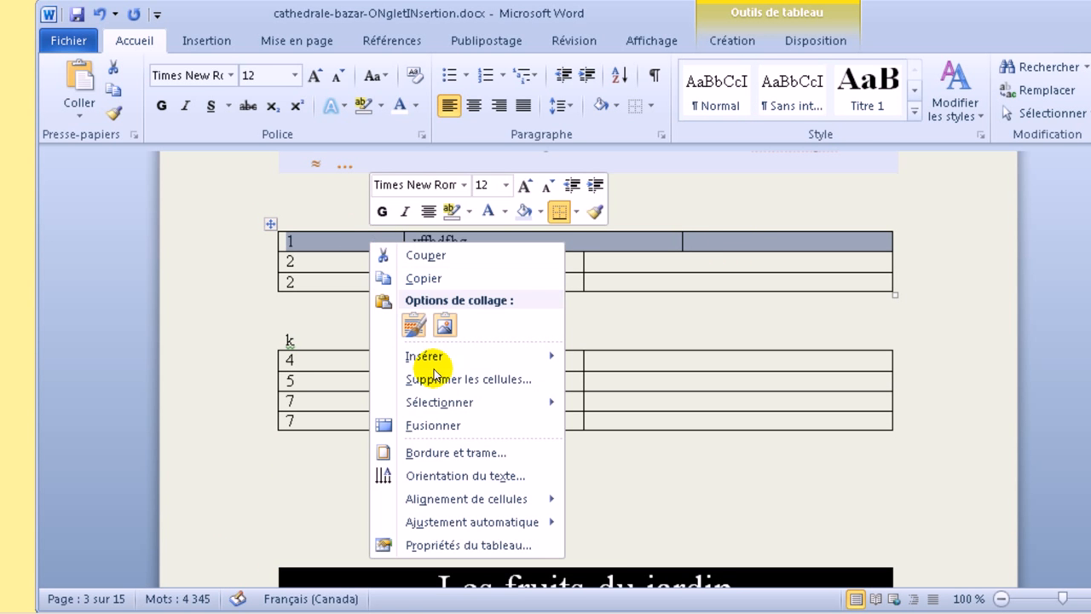
{"action": "left_click", "coordinate": [435, 426]}
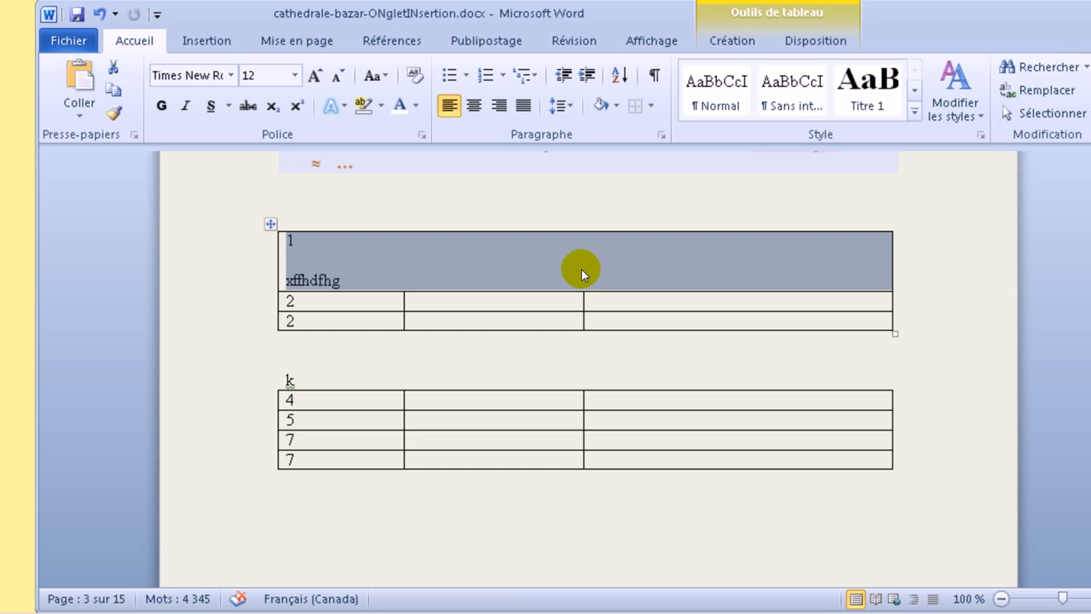
{"action": "type", "text": "Tirtre"}
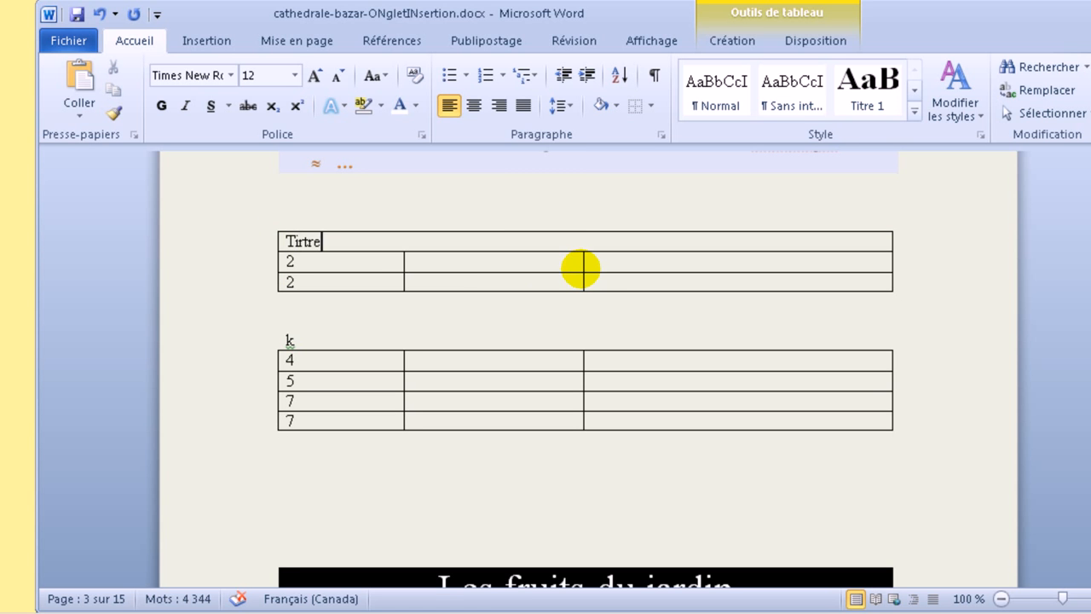
Apply the Titre style to the text Tirtre in the merged first row.
{"action": "left_click", "coordinate": [530, 310]}
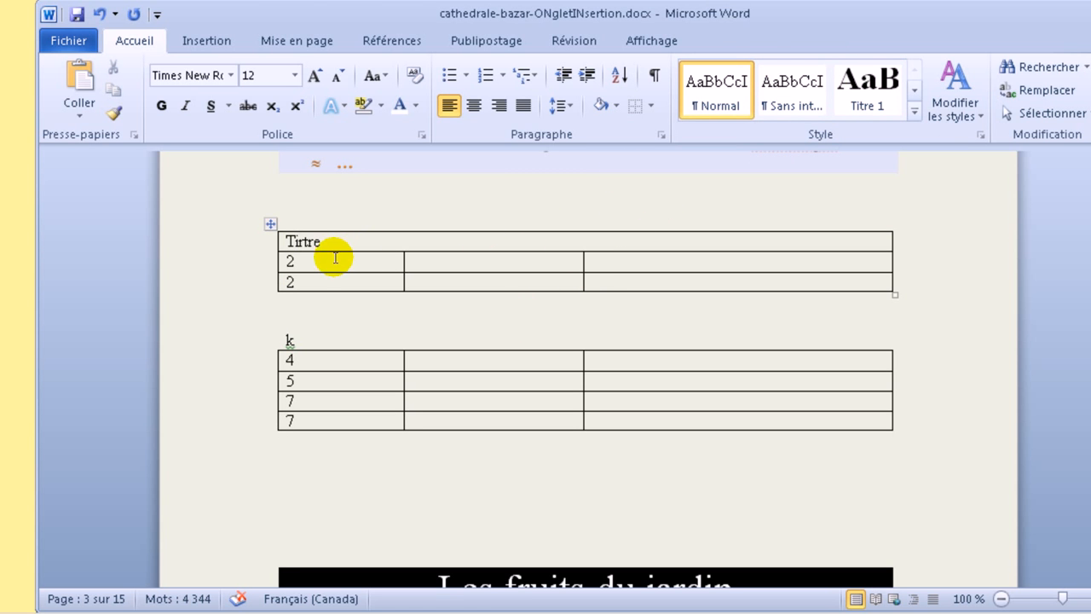
{"action": "double_click", "coordinate": [312, 240]}
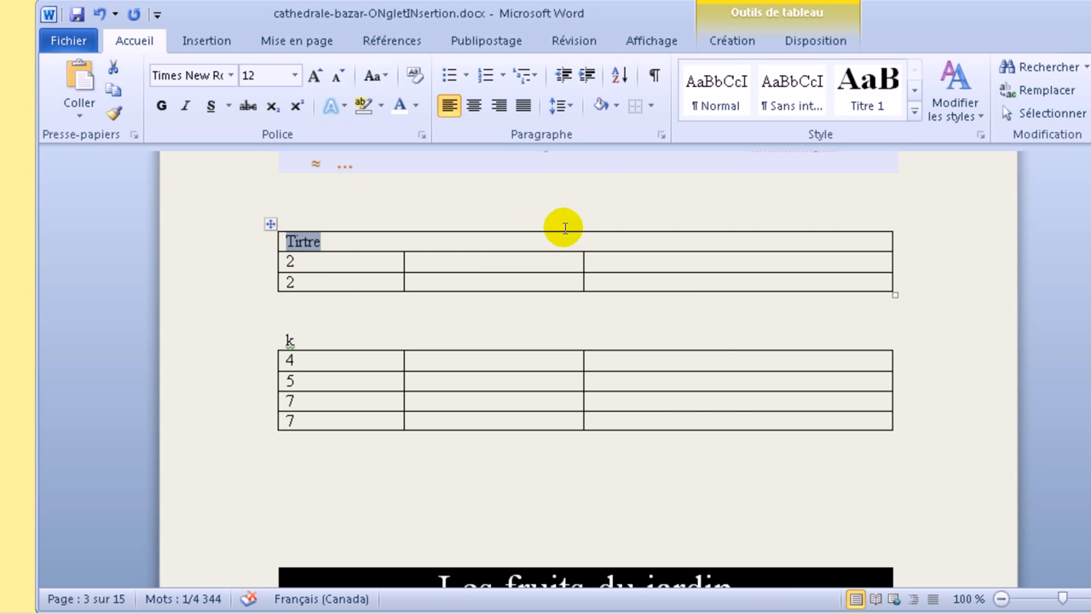
{"action": "left_click", "coordinate": [914, 111]}
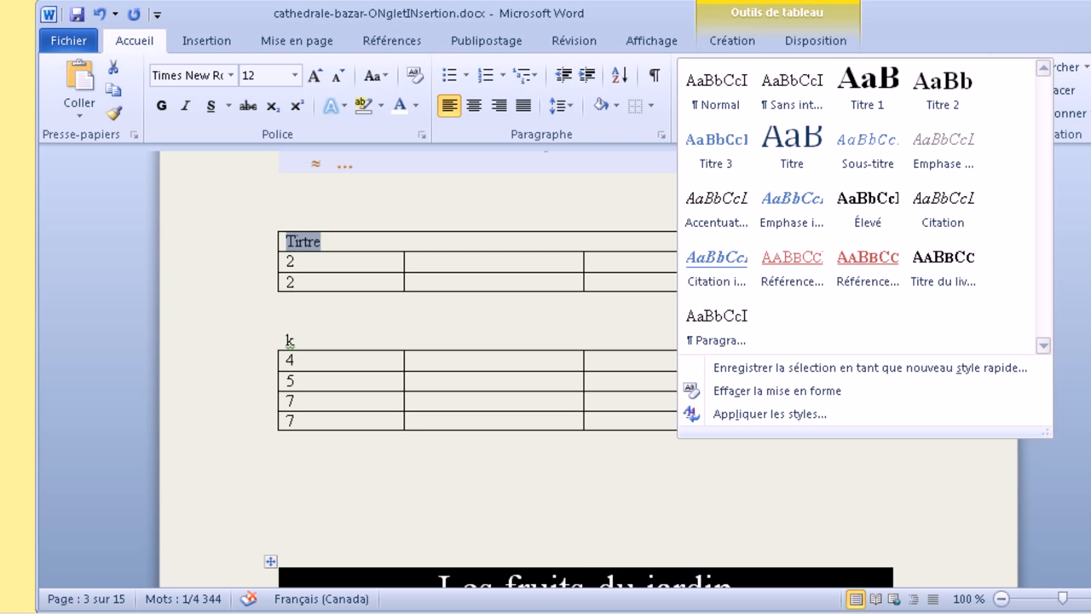
{"action": "key", "text": "F10"}
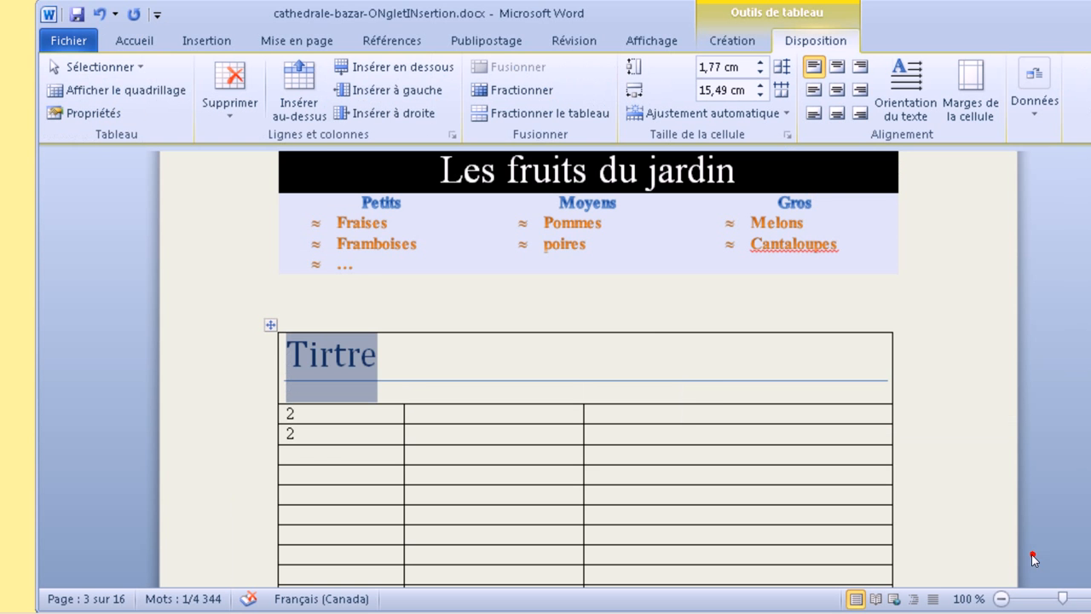
Check the heading's style in the styles list and examine how the lengthened table continues onto the next page.
{"action": "left_click", "coordinate": [705, 390]}
{"action": "double_click", "coordinate": [436, 365]}
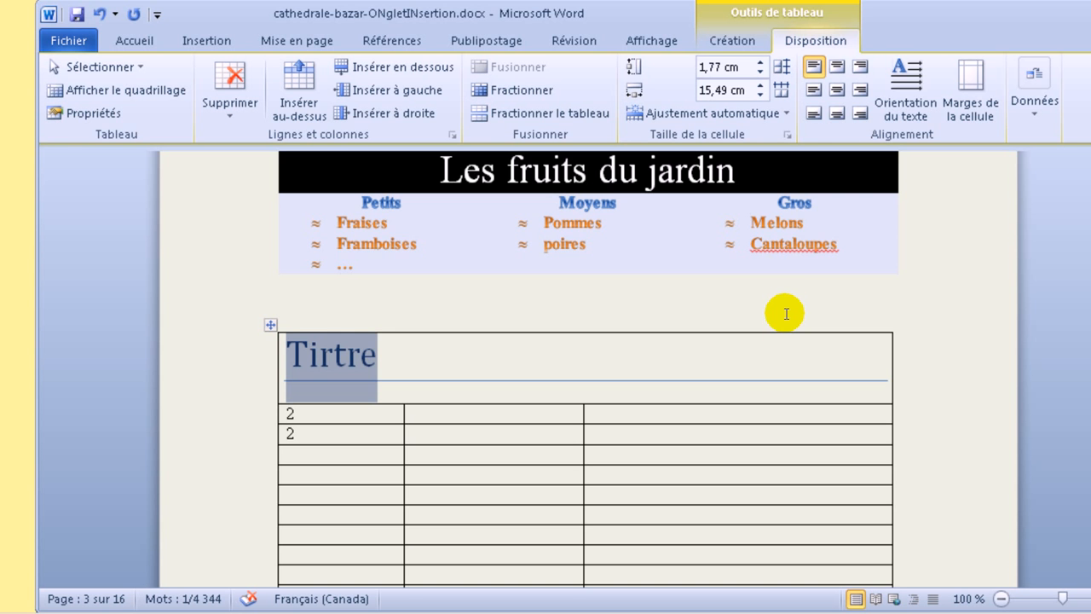
{"action": "left_click", "coordinate": [128, 42]}
{"action": "left_click", "coordinate": [983, 129]}
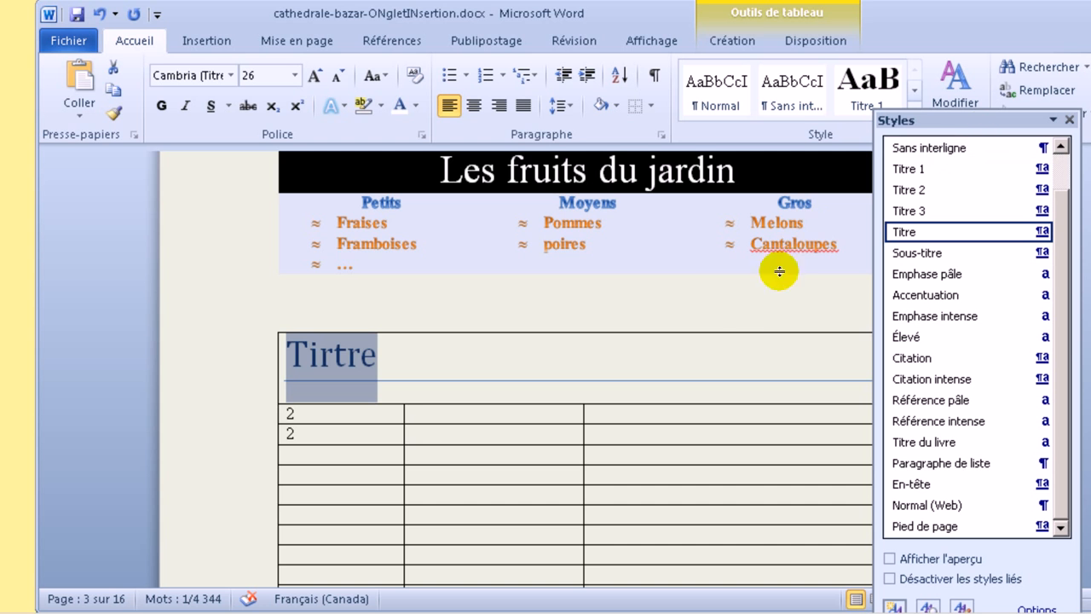
{"action": "left_click", "coordinate": [421, 374]}
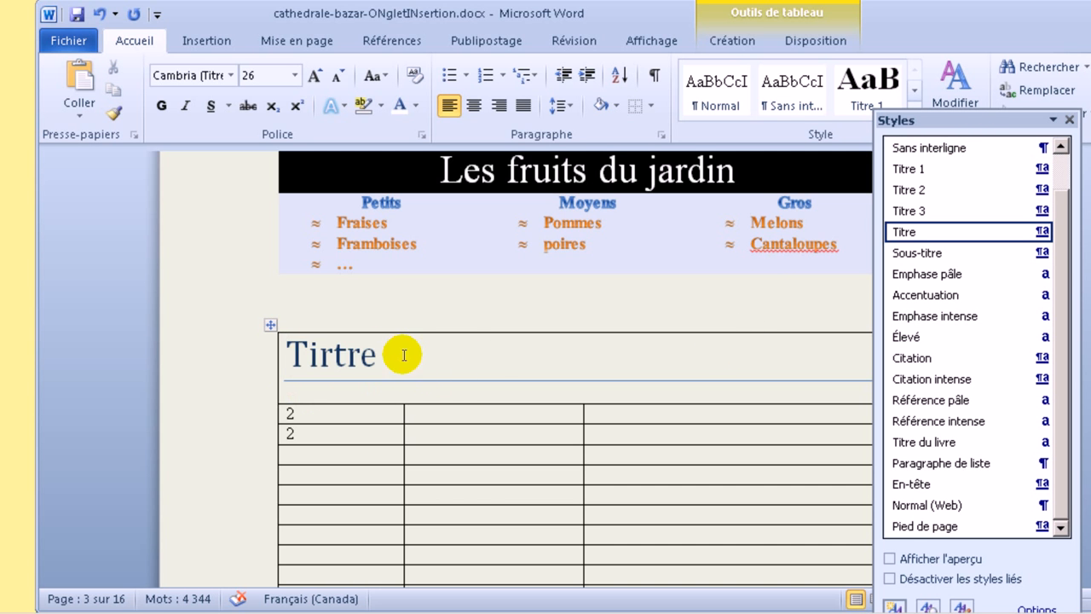
{"action": "scroll", "coordinate": [450, 394], "scroll_direction": "down", "scroll_amount": 10}
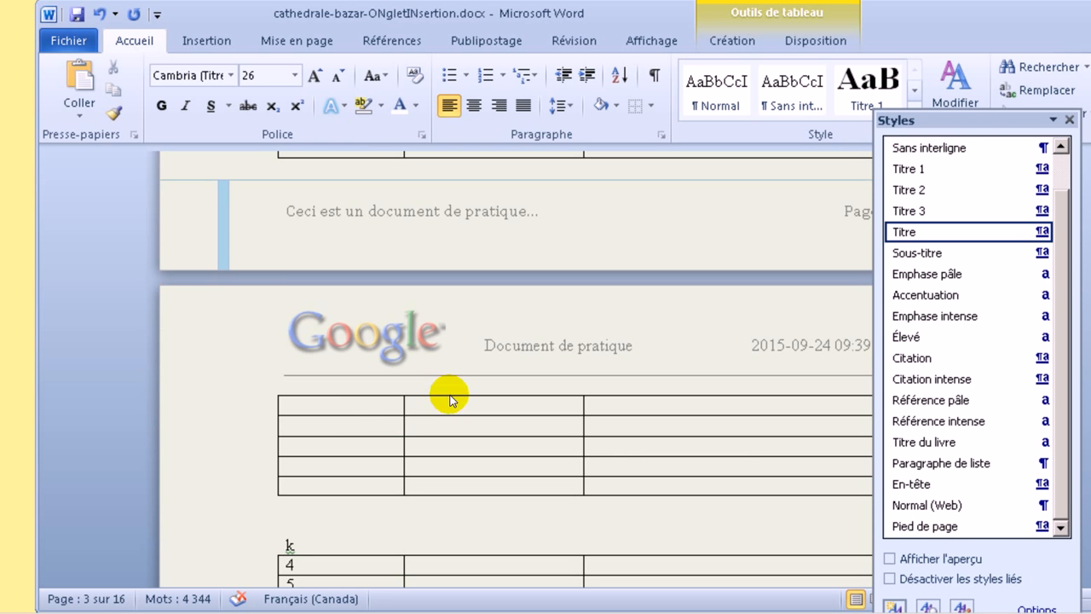
{"action": "left_click_drag", "start_coordinate": [366, 404], "coordinate": [445, 413]}
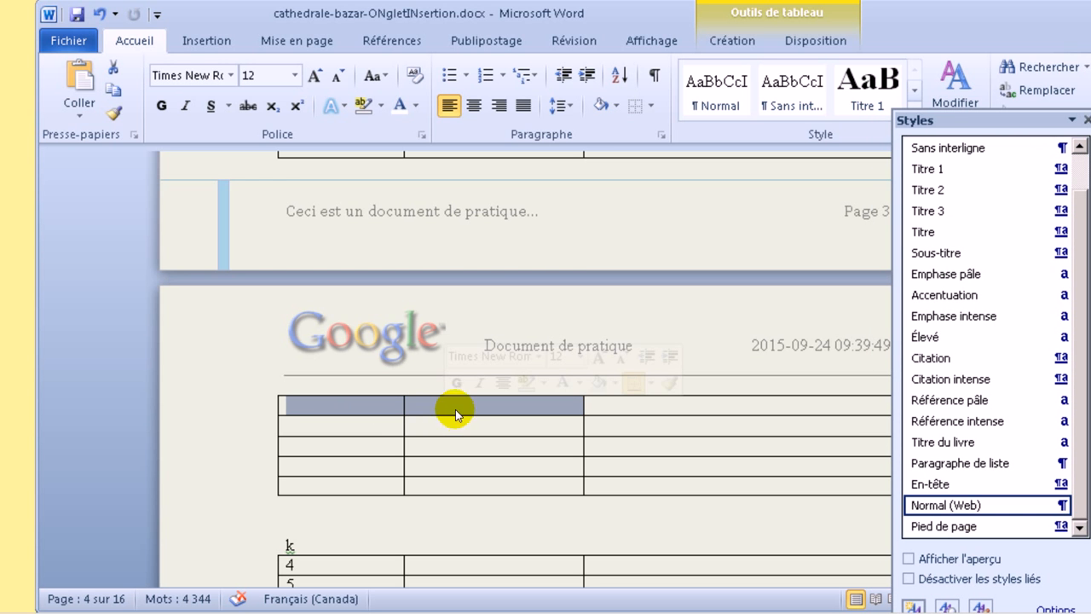
{"action": "scroll", "coordinate": [525, 377], "scroll_direction": "up", "scroll_amount": 6}
{"action": "scroll", "coordinate": [526, 376], "scroll_direction": "up", "scroll_amount": 5}
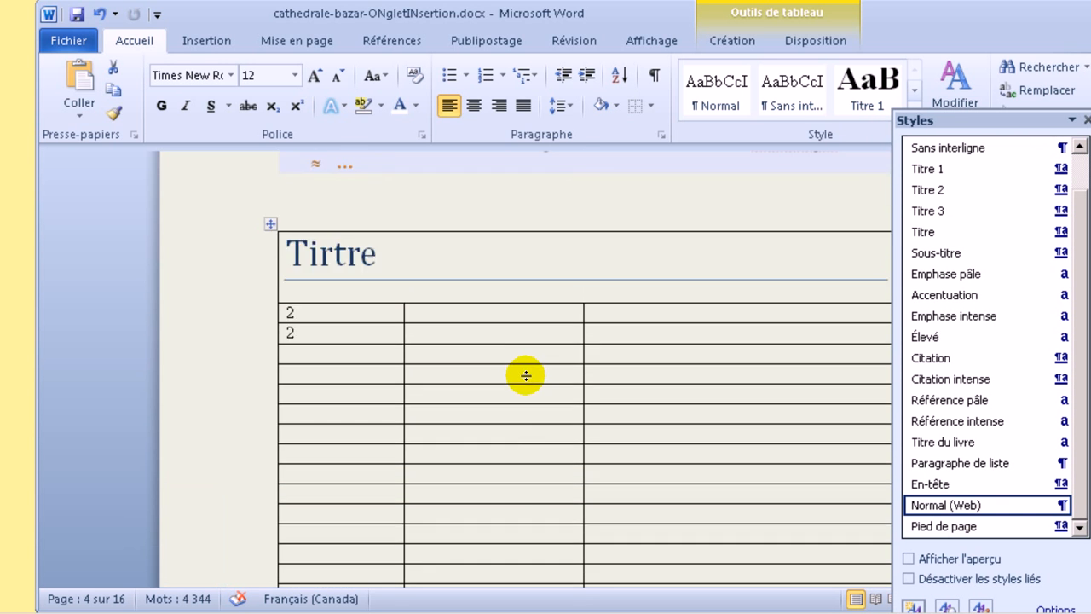
{"action": "left_click_drag", "start_coordinate": [435, 353], "coordinate": [270, 355]}
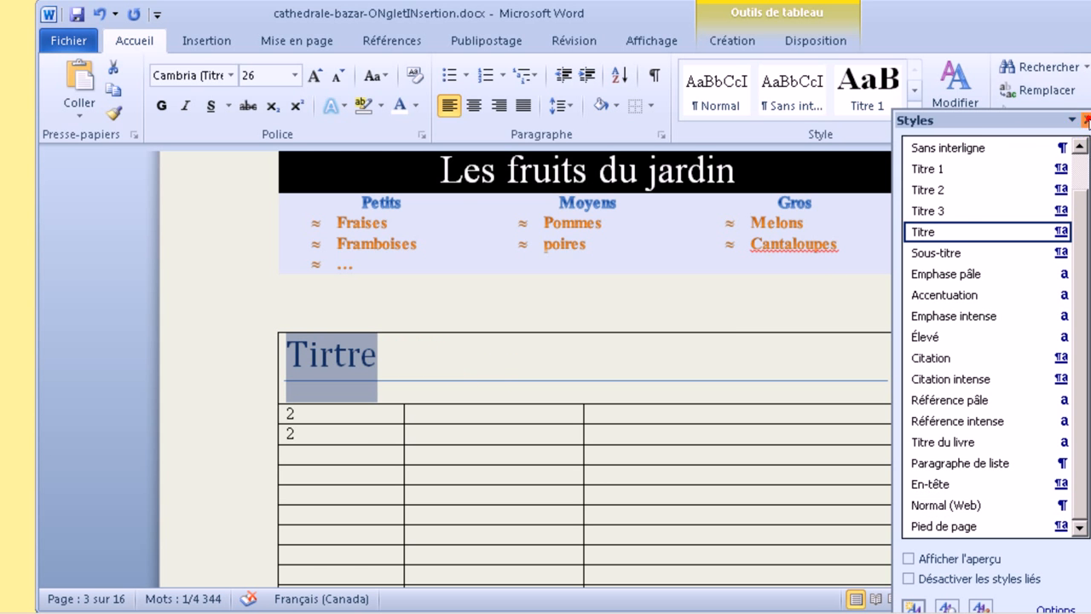
{"action": "left_click", "coordinate": [1086, 120]}
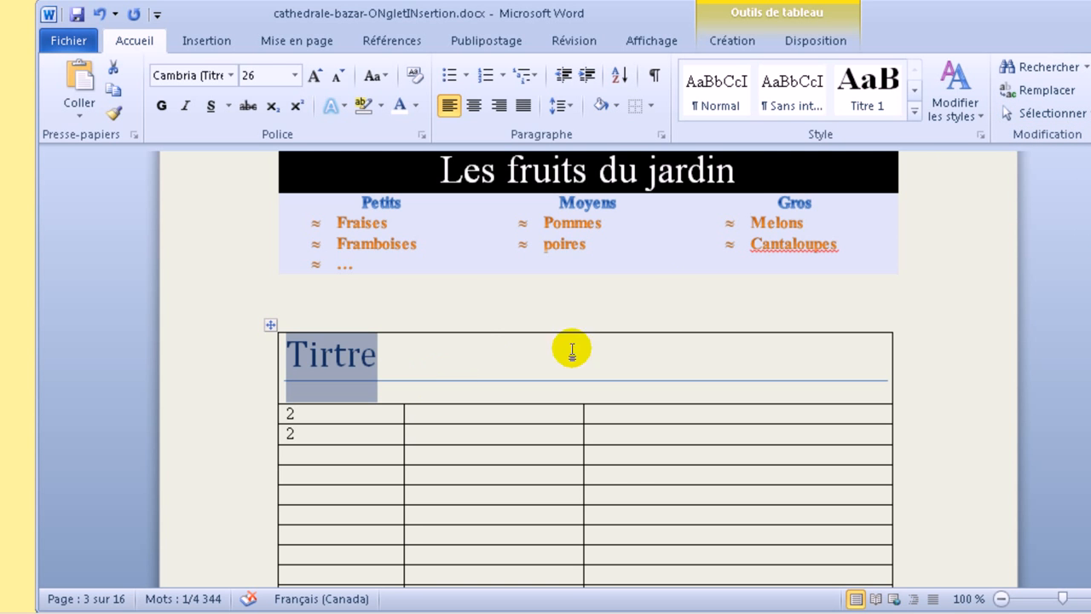
Try to make the Tirtre row repeat as a header row on every page of the table.
{"action": "left_click", "coordinate": [828, 45]}
{"action": "left_click", "coordinate": [1036, 111]}
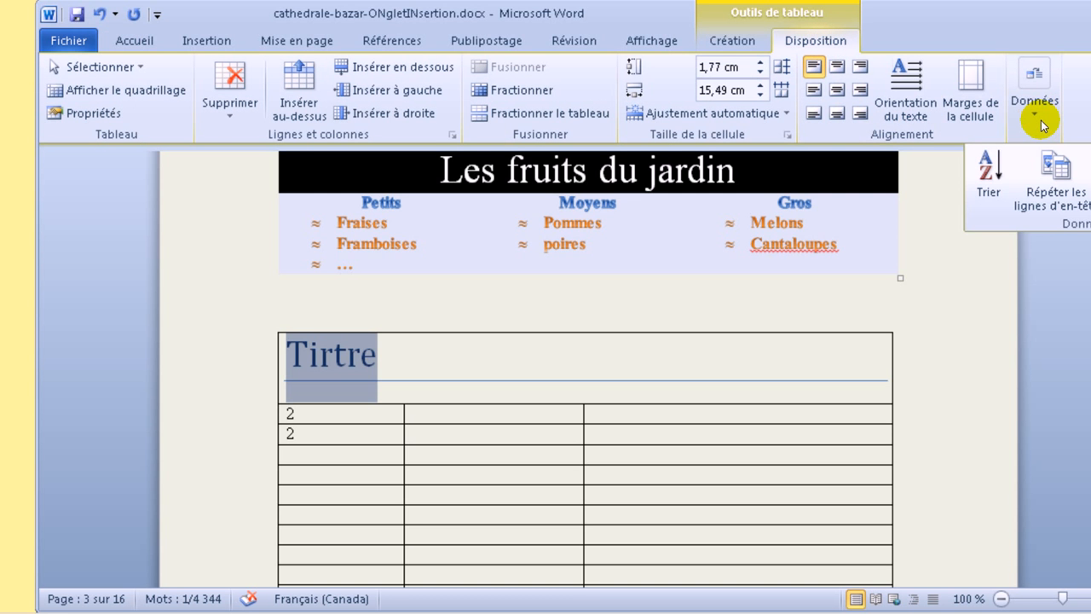
{"action": "left_click", "coordinate": [1057, 179]}
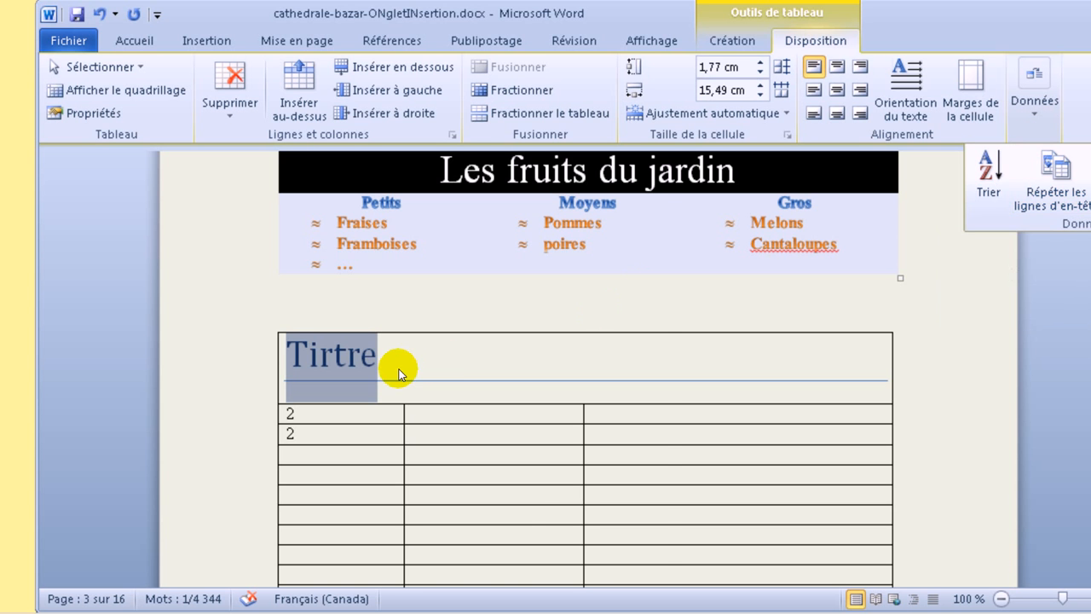
Delete the merged Tirtre row from the table.
{"action": "left_click", "coordinate": [473, 353]}
{"action": "right_click", "coordinate": [472, 353]}
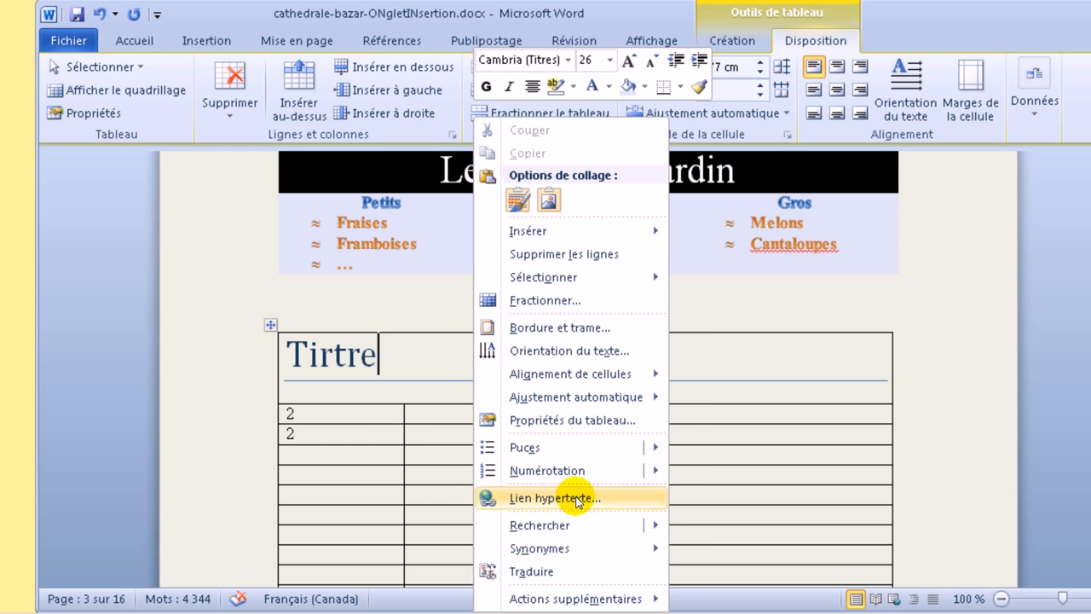
{"action": "left_click", "coordinate": [337, 415]}
{"action": "right_click", "coordinate": [515, 350]}
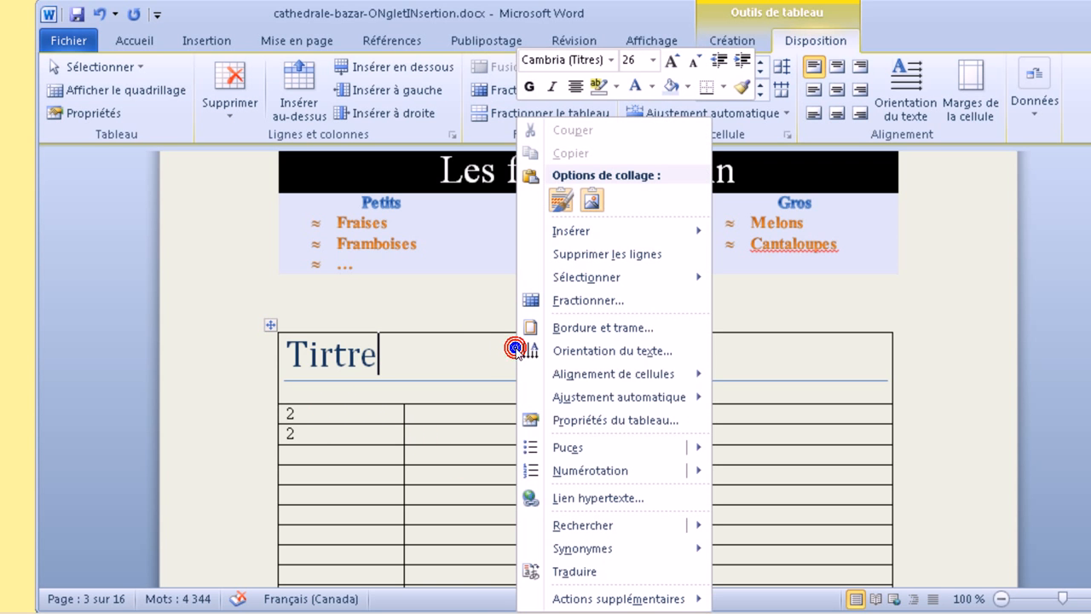
{"action": "left_click", "coordinate": [658, 254]}
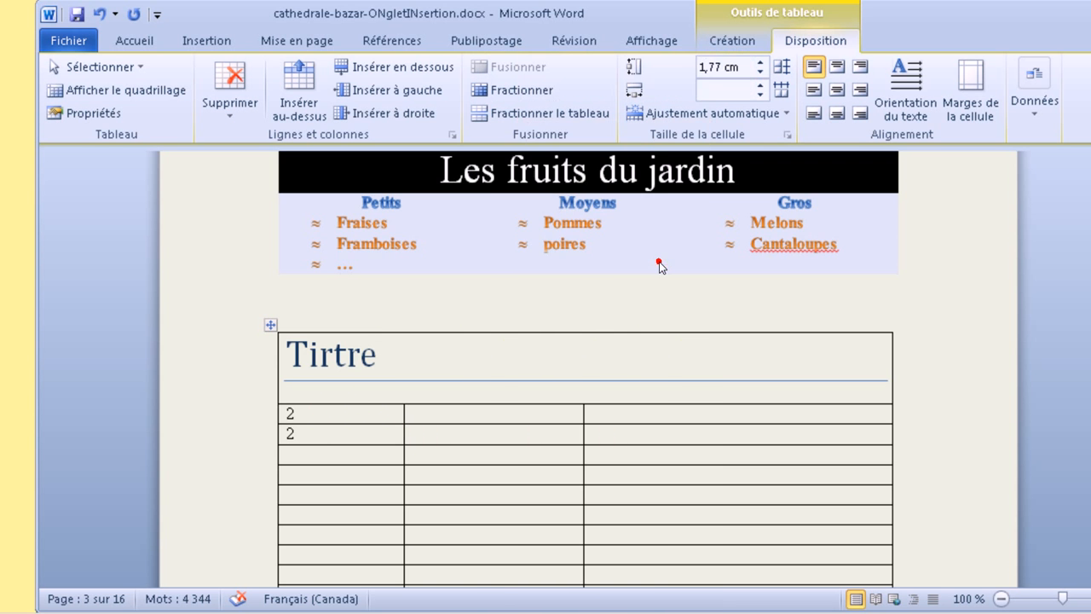
Enter the column headings Nom, Prenom and Telephone in the table's first row and select that row.
{"action": "double_click", "coordinate": [304, 342]}
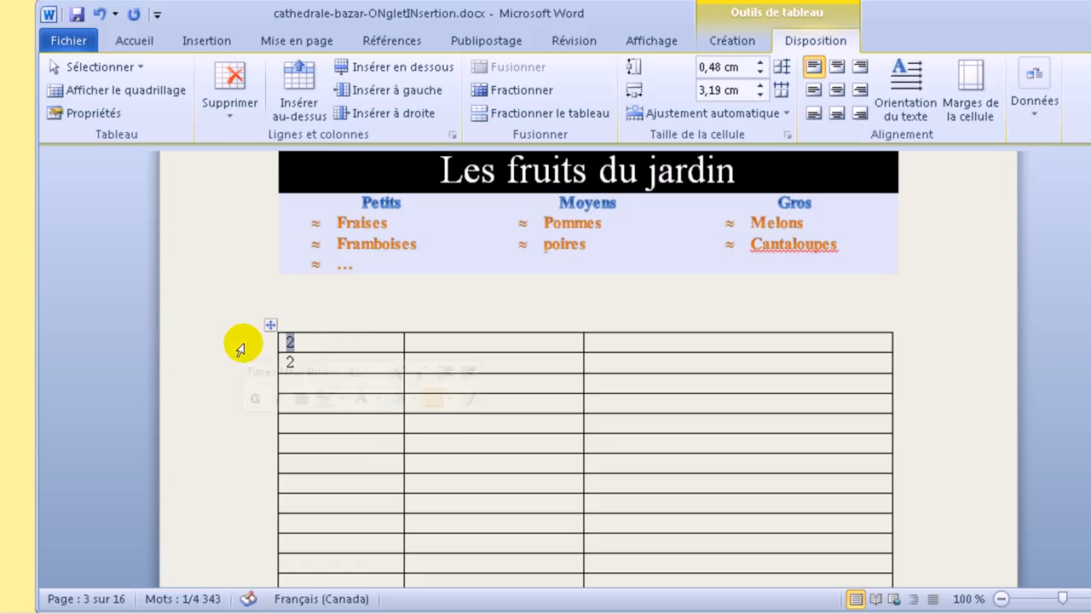
{"action": "type", "text": "Nom"}
{"action": "key", "text": "Tab"}
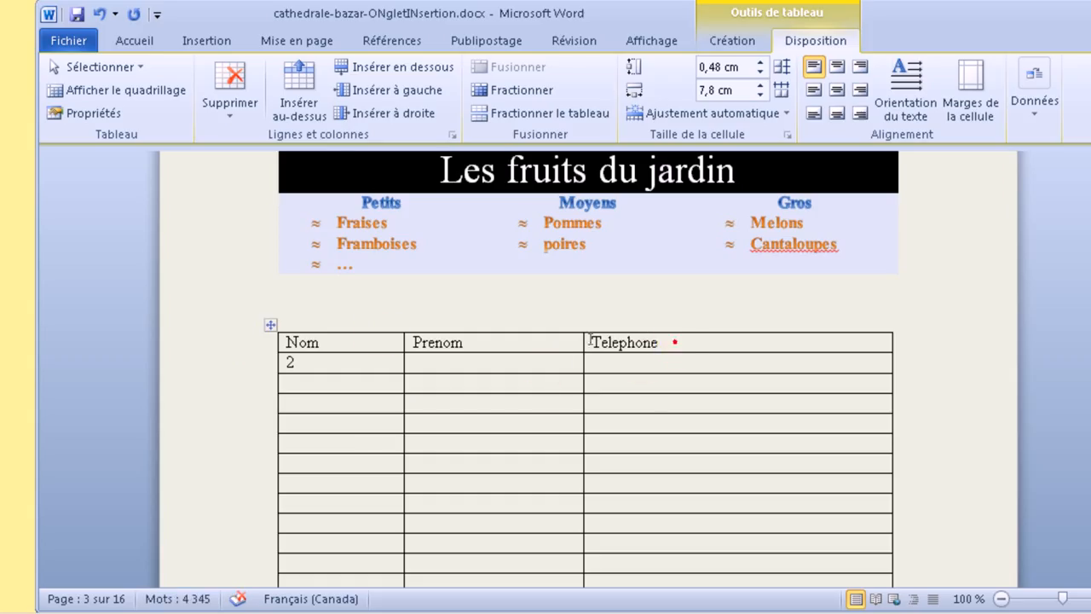
{"action": "left_click_drag", "start_coordinate": [674, 344], "coordinate": [309, 336]}
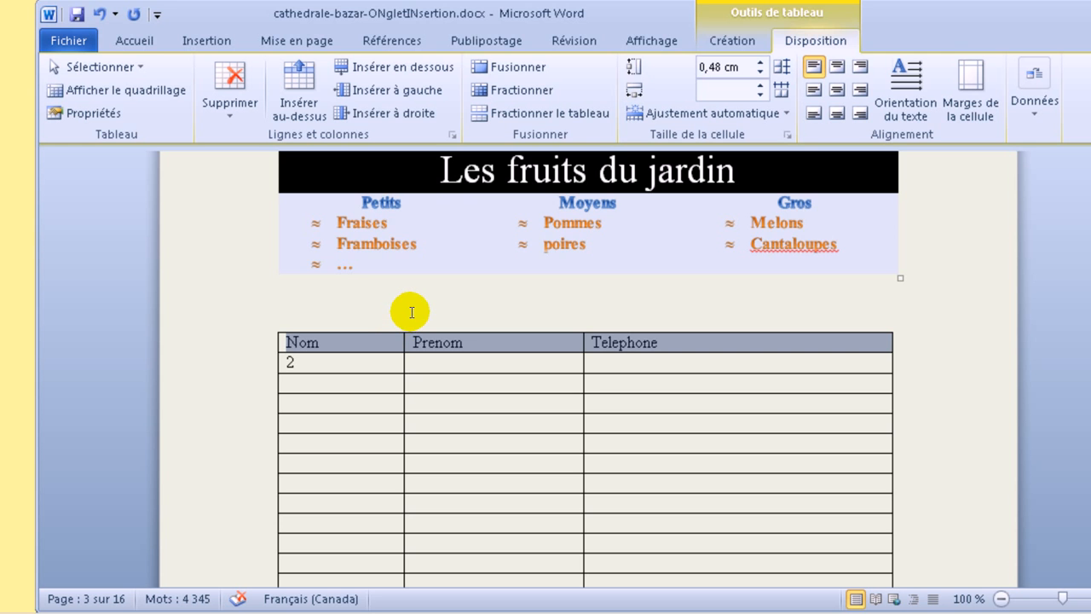
{"action": "key", "text": "ctrl+b"}
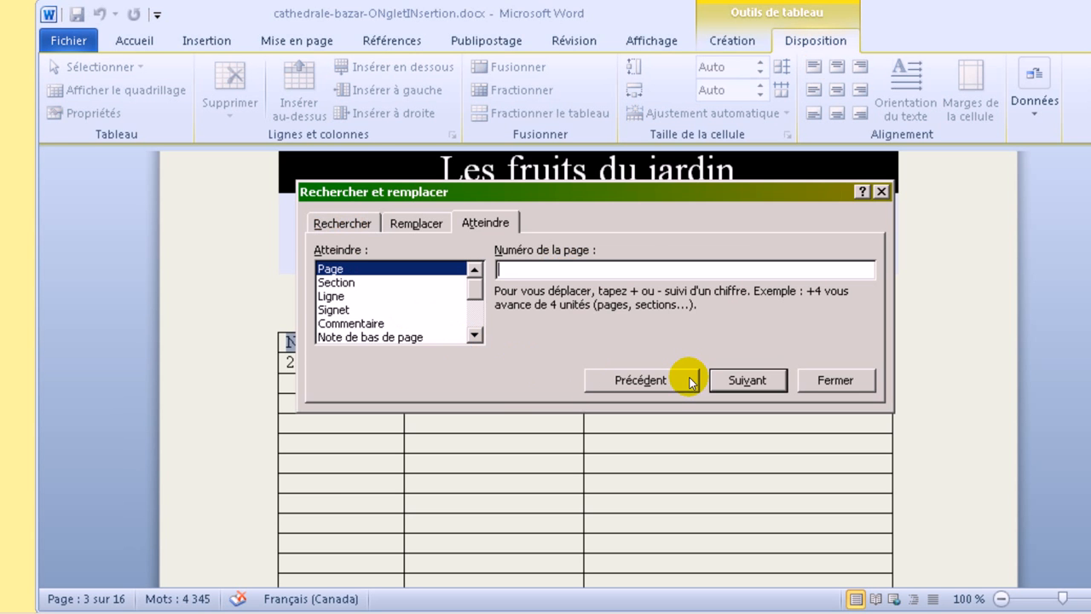
{"action": "left_click", "coordinate": [832, 379]}
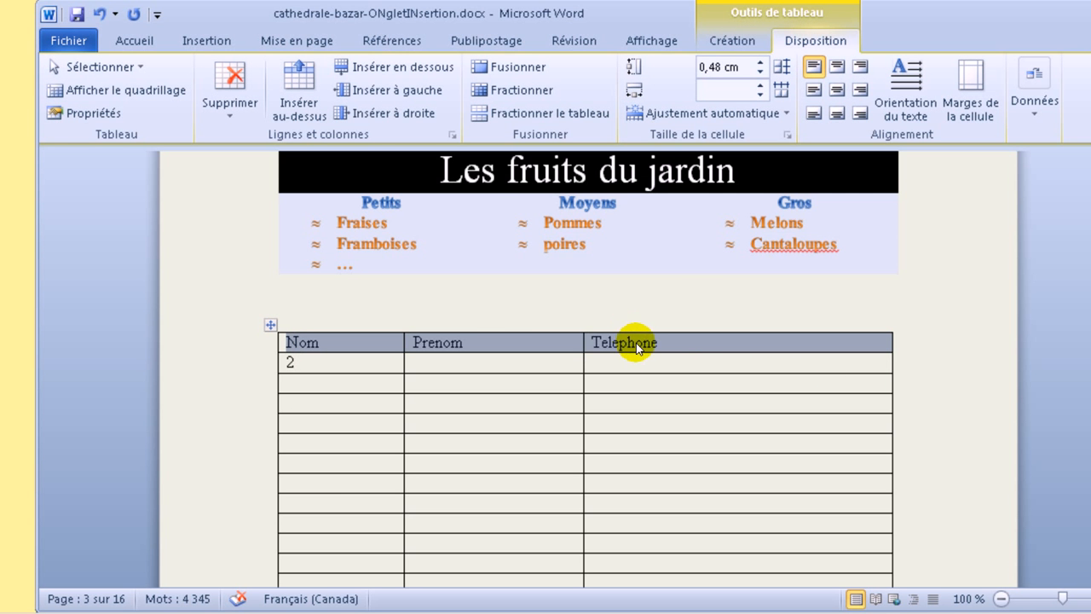
{"action": "key", "text": "ctrl+b"}
{"action": "left_click", "coordinate": [818, 382]}
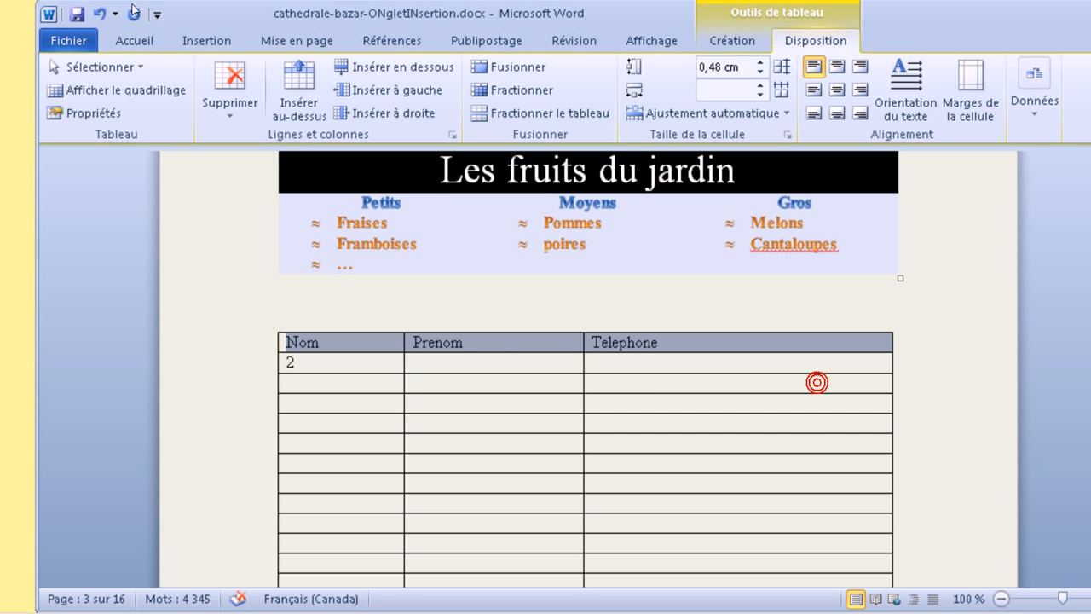
Make the Nom, Prenom and Telephone headings in the table's first row bold.
{"action": "left_click", "coordinate": [137, 41]}
{"action": "left_click", "coordinate": [161, 106]}
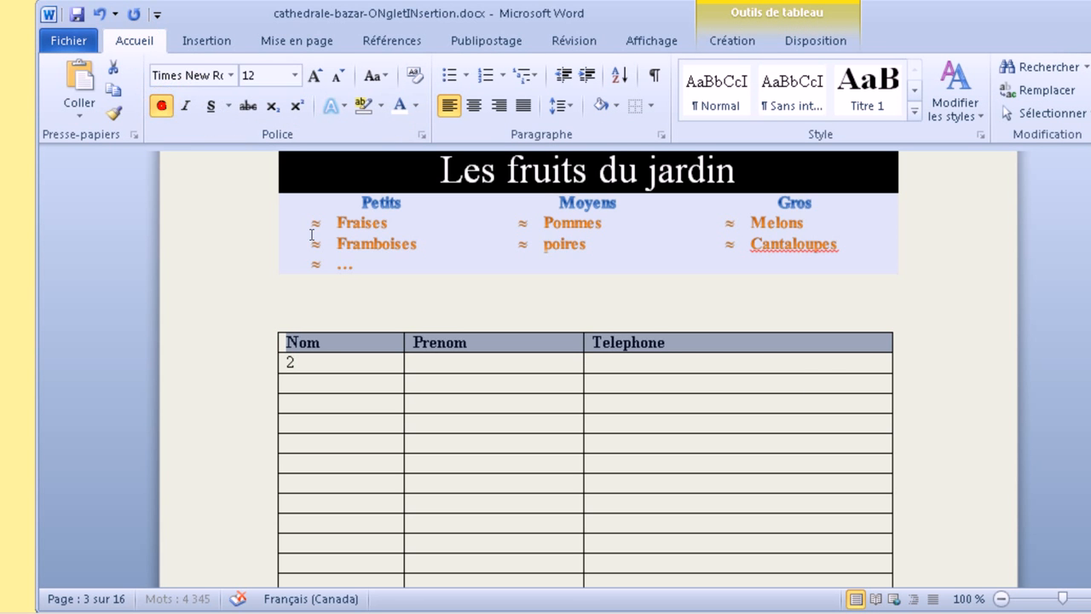
{"action": "left_click", "coordinate": [493, 337]}
{"action": "left_click", "coordinate": [717, 348]}
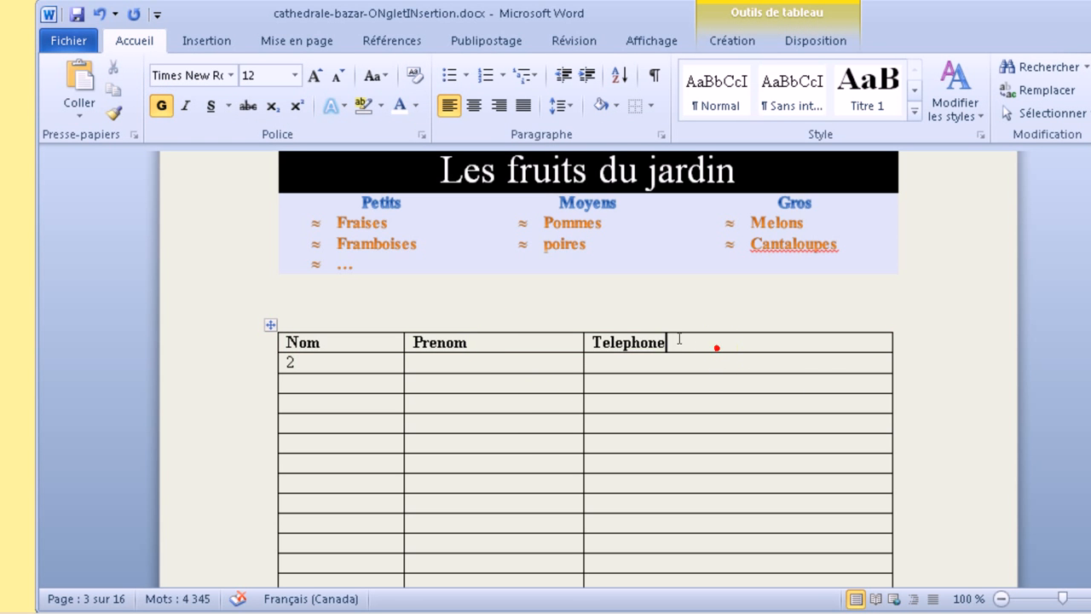
Insert about ten blank lines between the Les fruits du jardin table and the Nom, Prenom, Telephone table.
{"action": "scroll", "coordinate": [401, 470], "scroll_direction": "down", "scroll_amount": 15}
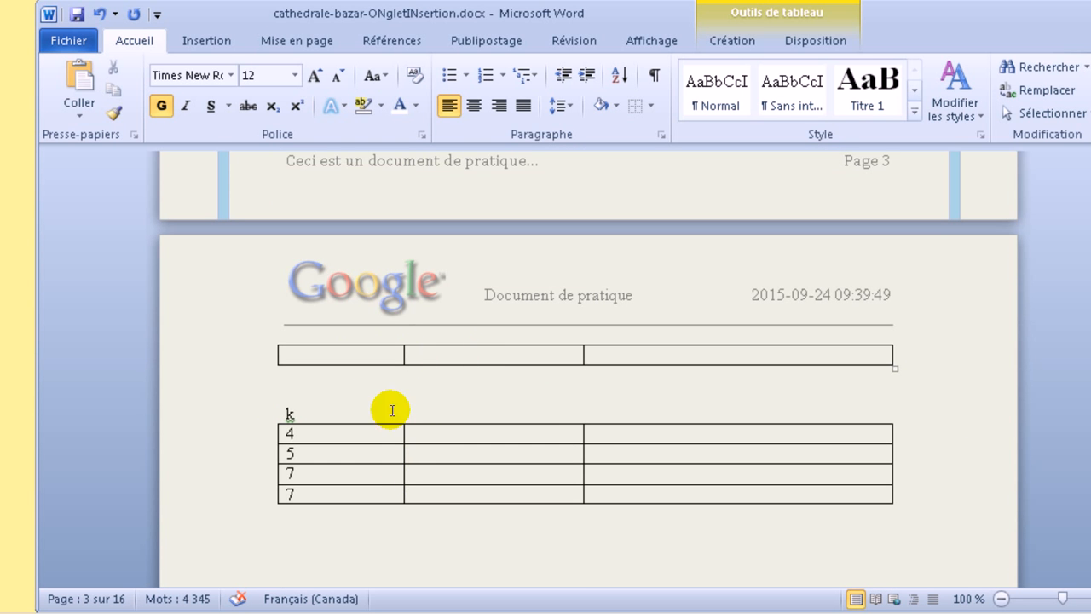
{"action": "scroll", "coordinate": [430, 376], "scroll_direction": "up", "scroll_amount": 2}
{"action": "scroll", "coordinate": [434, 383], "scroll_direction": "up", "scroll_amount": 15}
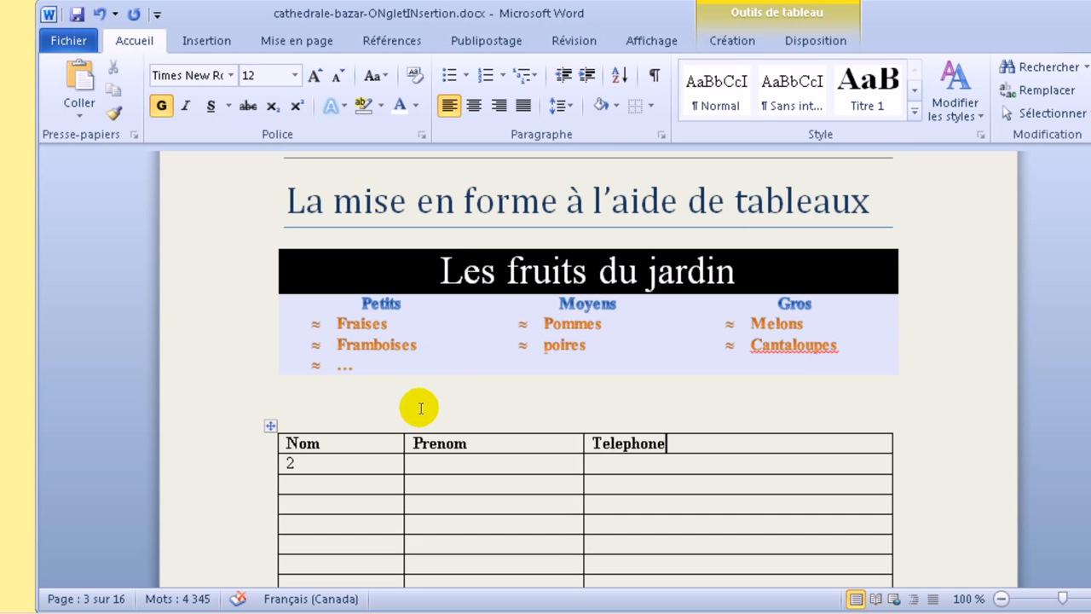
{"action": "left_click", "coordinate": [419, 407]}
{"action": "key", "text": "Return"}
{"action": "key", "text": "Return"}
{"action": "key", "text": "Return"}
{"action": "key", "text": "Return"}
{"action": "key", "text": "Return"}
{"action": "key", "text": "Return"}
{"action": "key", "text": "Return"}
{"action": "key", "text": "Return"}
{"action": "key", "text": "Return"}
{"action": "key", "text": "Return"}
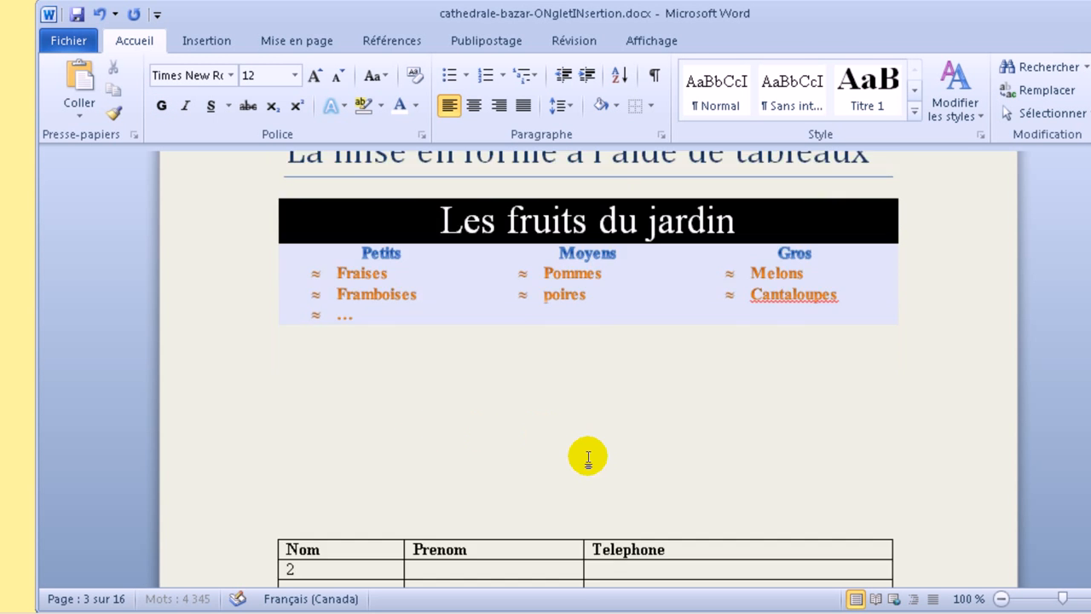
Set the whole Nom, Prenom, Telephone row as a header row that repeats on every page of the table.
{"action": "left_click", "coordinate": [653, 431]}
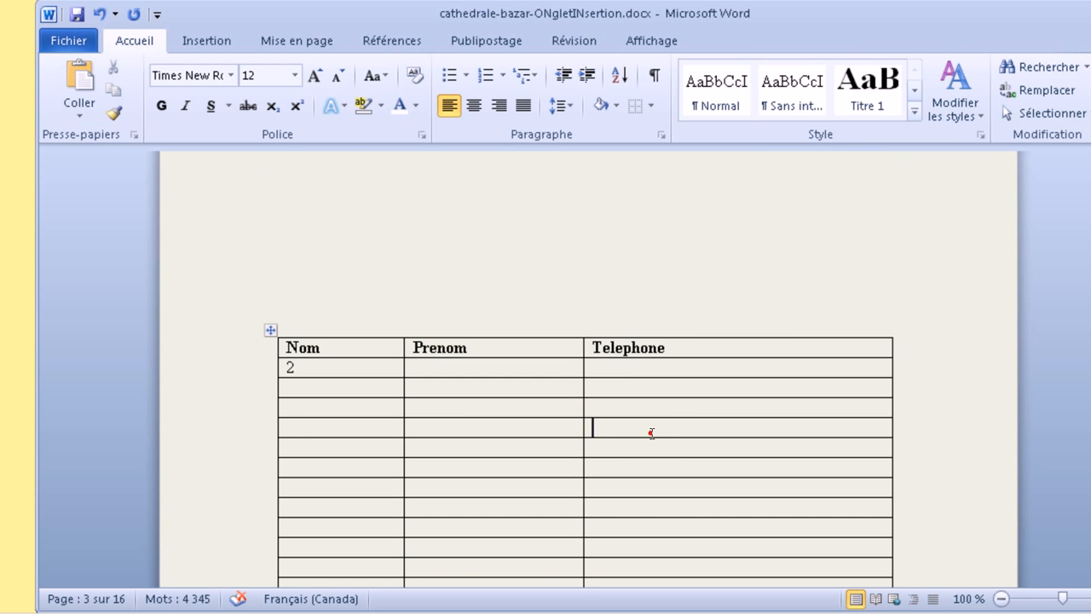
{"action": "left_click", "coordinate": [813, 44]}
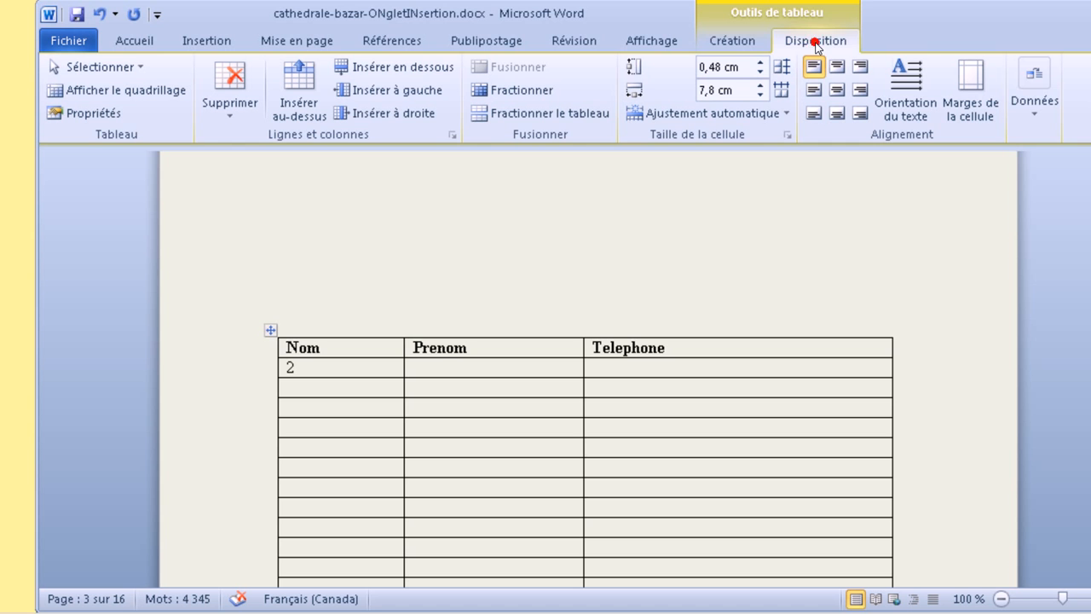
{"action": "left_click", "coordinate": [1034, 119]}
{"action": "left_click", "coordinate": [547, 349]}
{"action": "left_click", "coordinate": [1036, 123]}
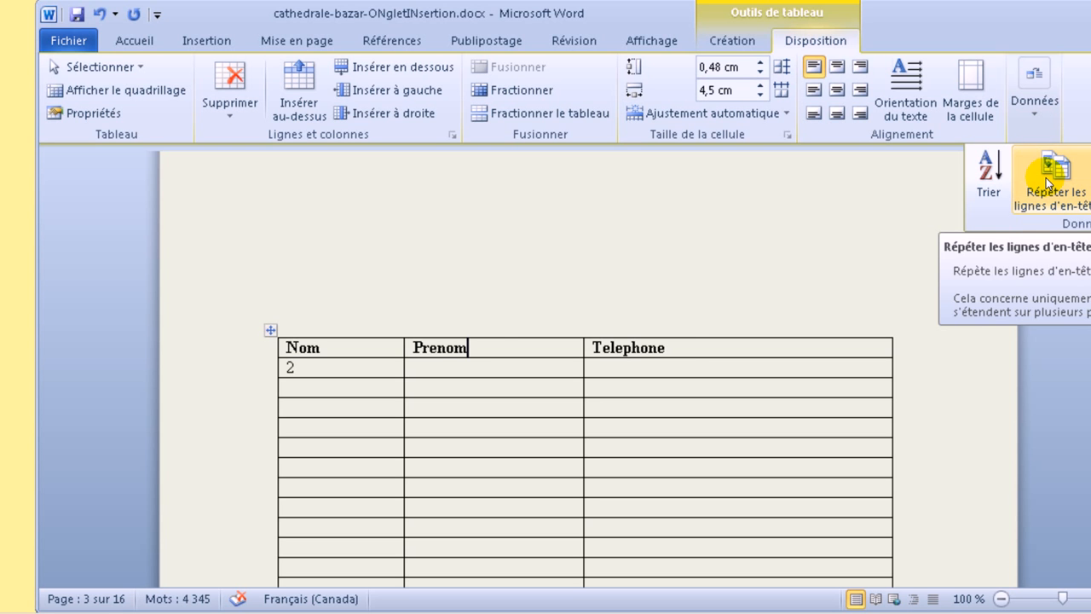
{"action": "left_click", "coordinate": [479, 337]}
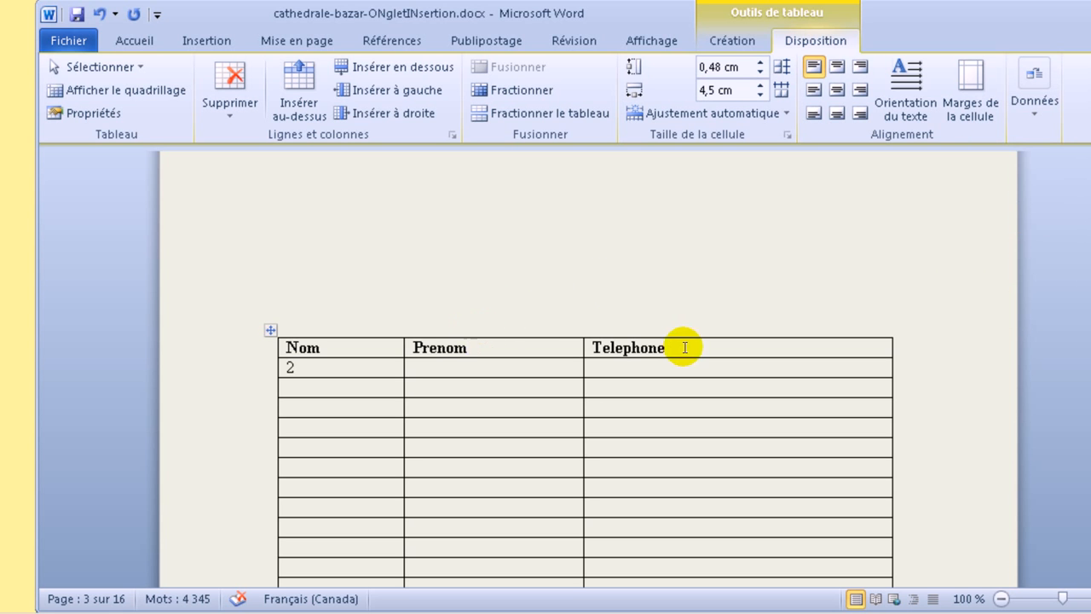
{"action": "left_click_drag", "start_coordinate": [674, 347], "coordinate": [263, 348]}
{"action": "left_click", "coordinate": [1037, 106]}
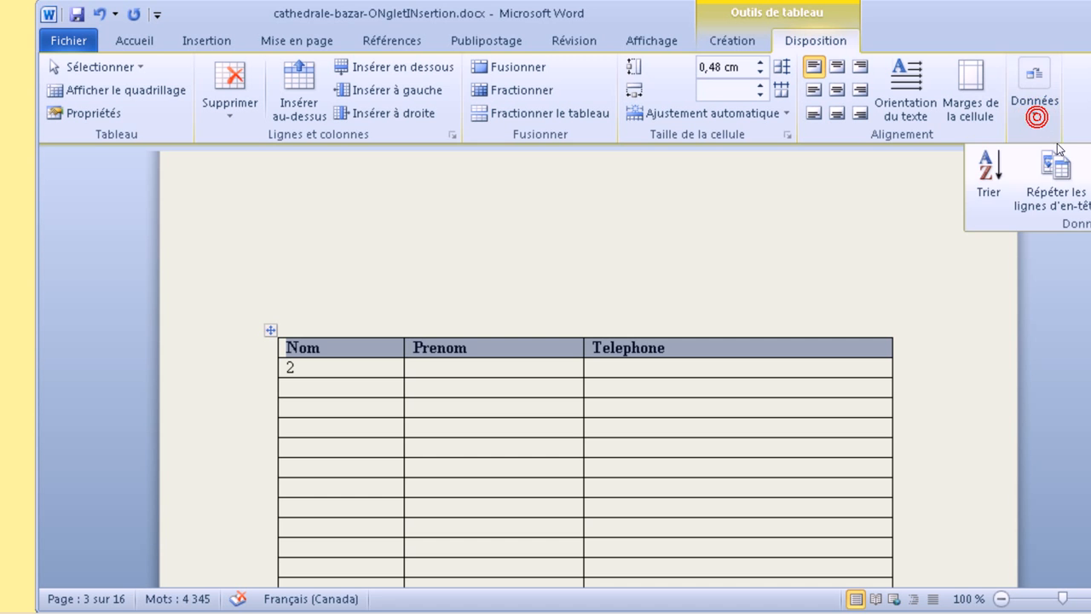
{"action": "left_click", "coordinate": [1062, 190]}
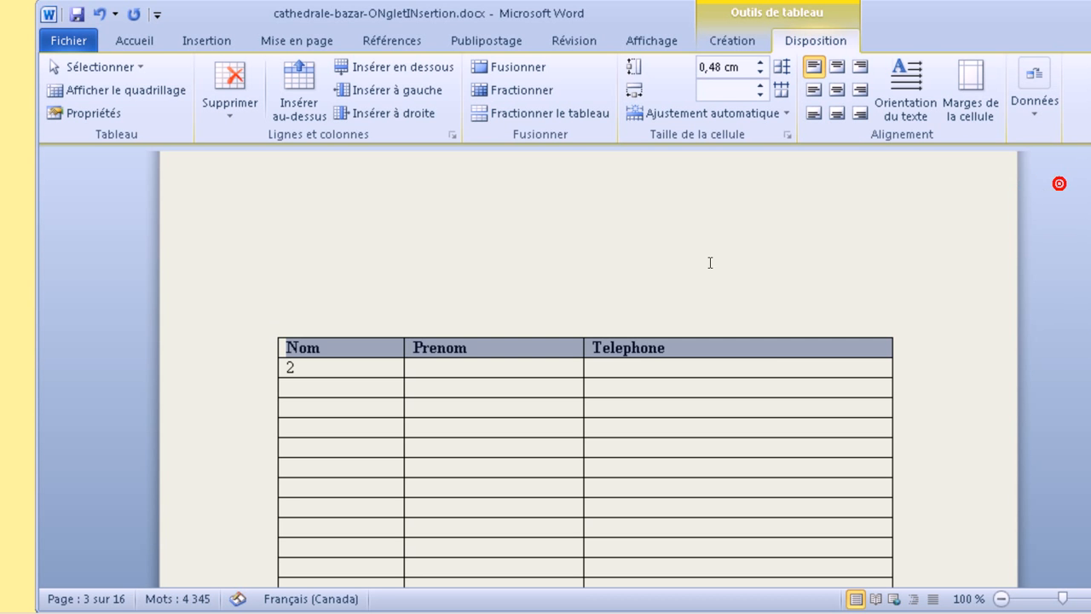
{"action": "left_click", "coordinate": [597, 292]}
Apply the predefined red table style with a red header row, red first column and banded rows to the Nom, Prenom, Telephone table.
{"action": "scroll", "coordinate": [505, 383], "scroll_direction": "down", "scroll_amount": 15}
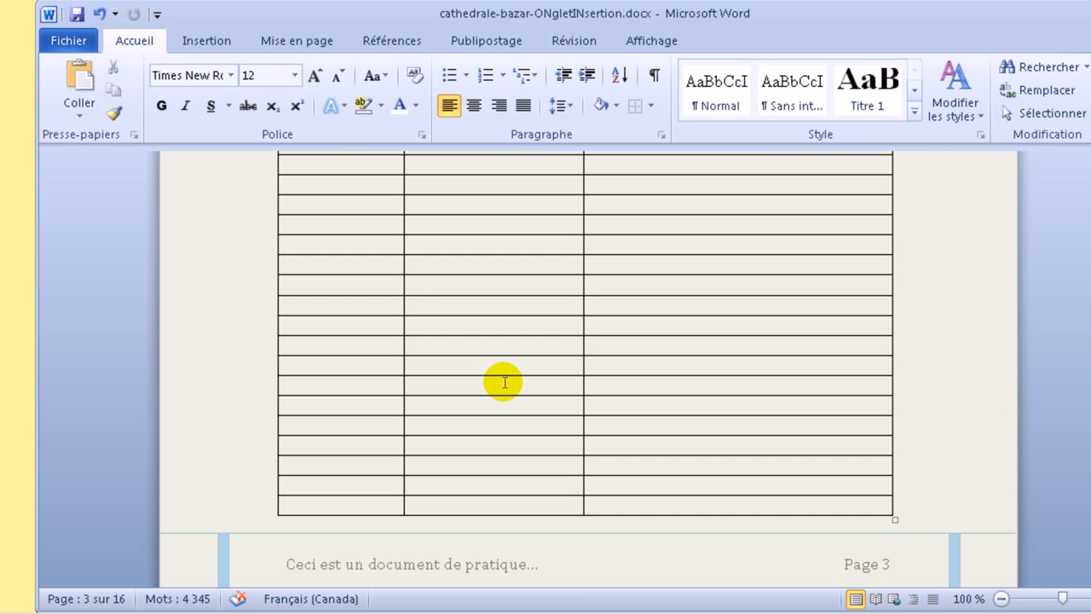
{"action": "left_click", "coordinate": [682, 404]}
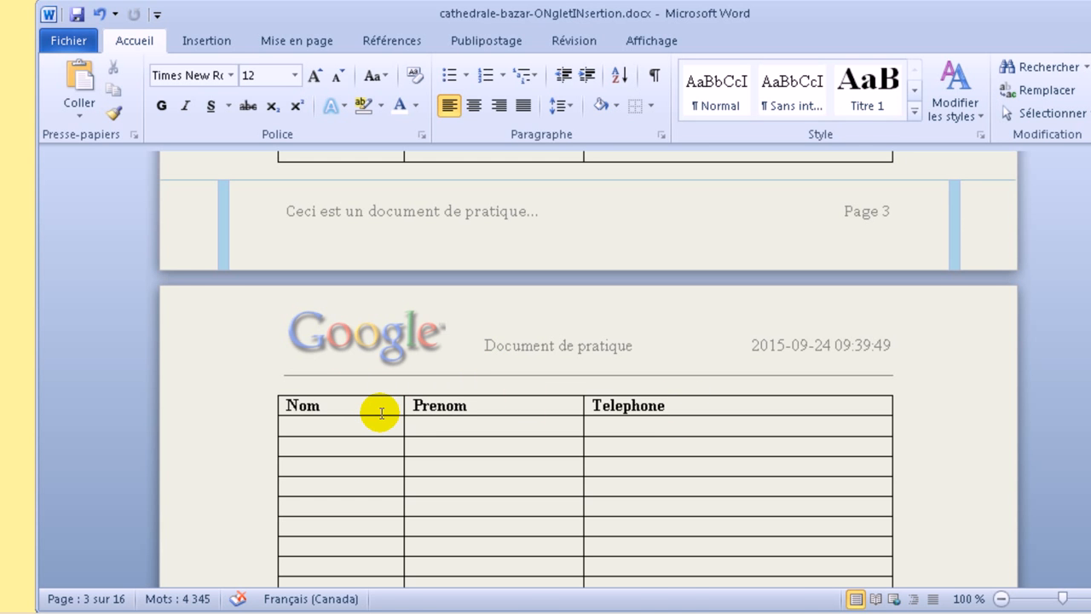
{"action": "scroll", "coordinate": [407, 410], "scroll_direction": "up", "scroll_amount": 10}
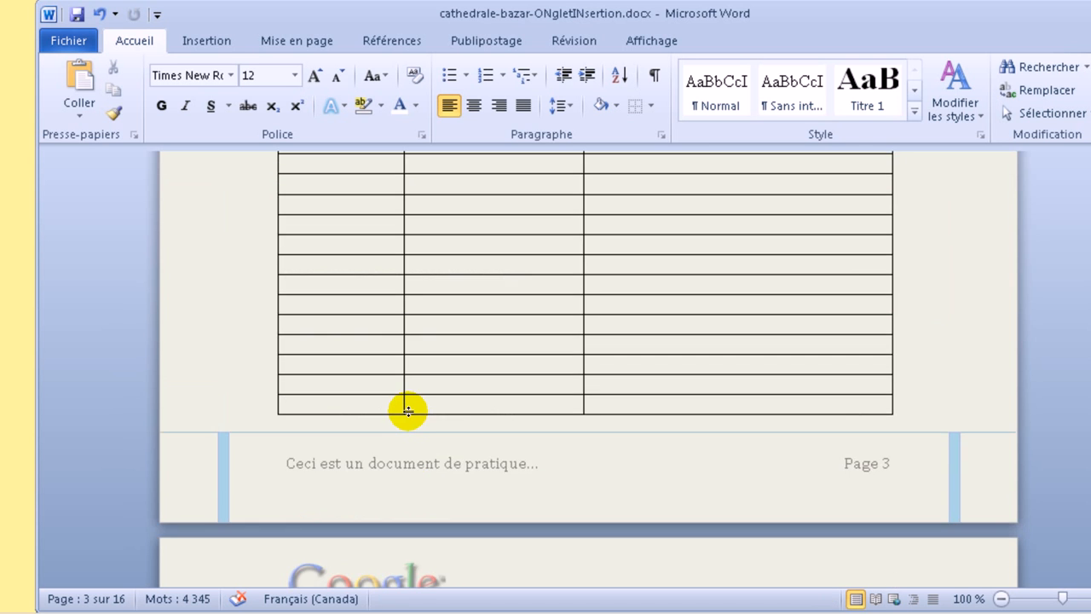
{"action": "left_click", "coordinate": [426, 276]}
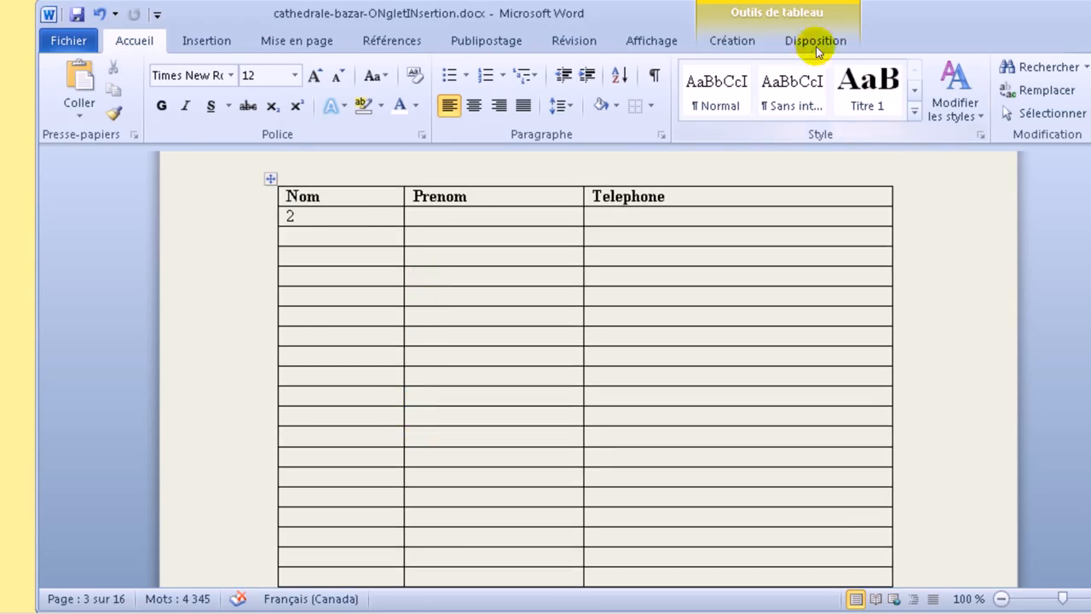
{"action": "left_click", "coordinate": [742, 41]}
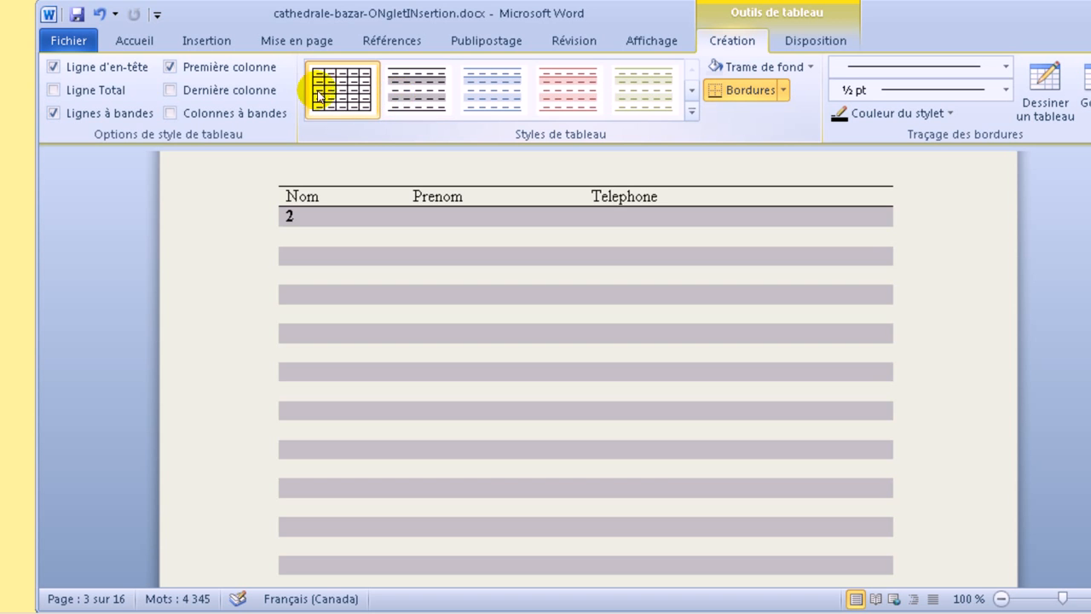
{"action": "left_click", "coordinate": [691, 111]}
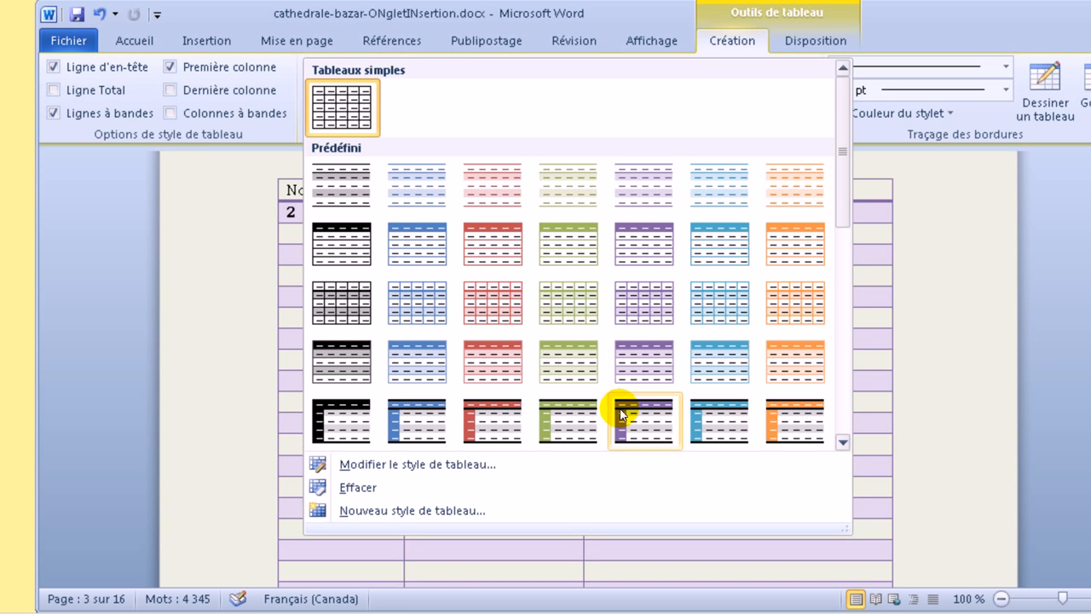
{"action": "left_click", "coordinate": [479, 415]}
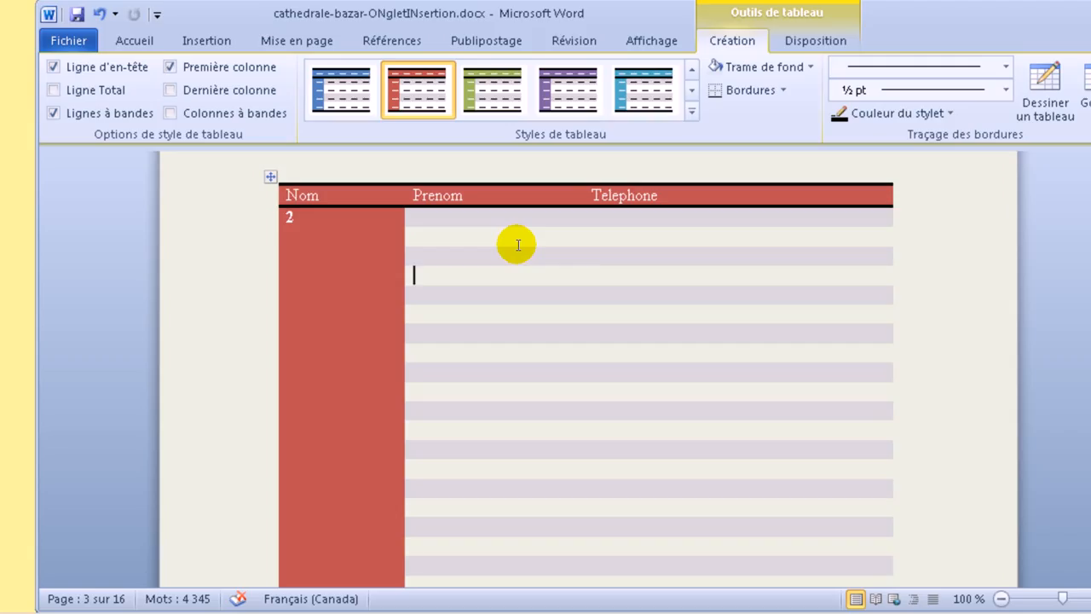
{"action": "key", "text": "Tab"}
{"action": "key", "text": "Tab"}
{"action": "key", "text": "Tab"}
{"action": "key", "text": "Tab"}
{"action": "key", "text": "Tab"}
{"action": "key", "text": "Tab"}
{"action": "key", "text": "Tab"}
{"action": "key", "text": "Tab"}
{"action": "key", "text": "Tab"}
{"action": "key", "text": "Tab"}
{"action": "key", "text": "Tab"}
{"action": "key", "text": "Tab"}
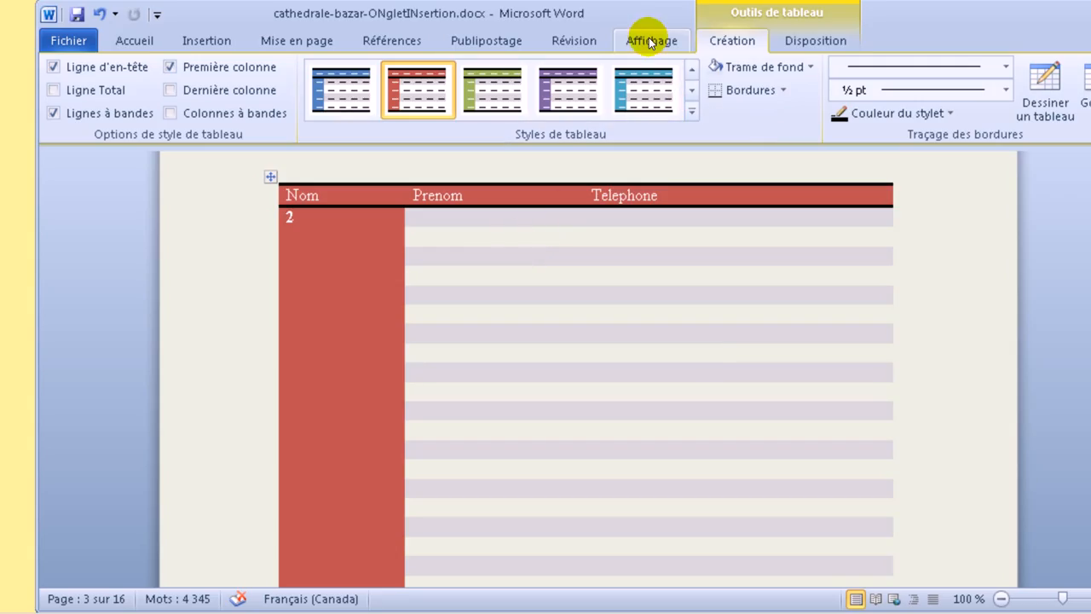
{"action": "scroll", "coordinate": [718, 356], "scroll_direction": "up", "scroll_amount": 15}
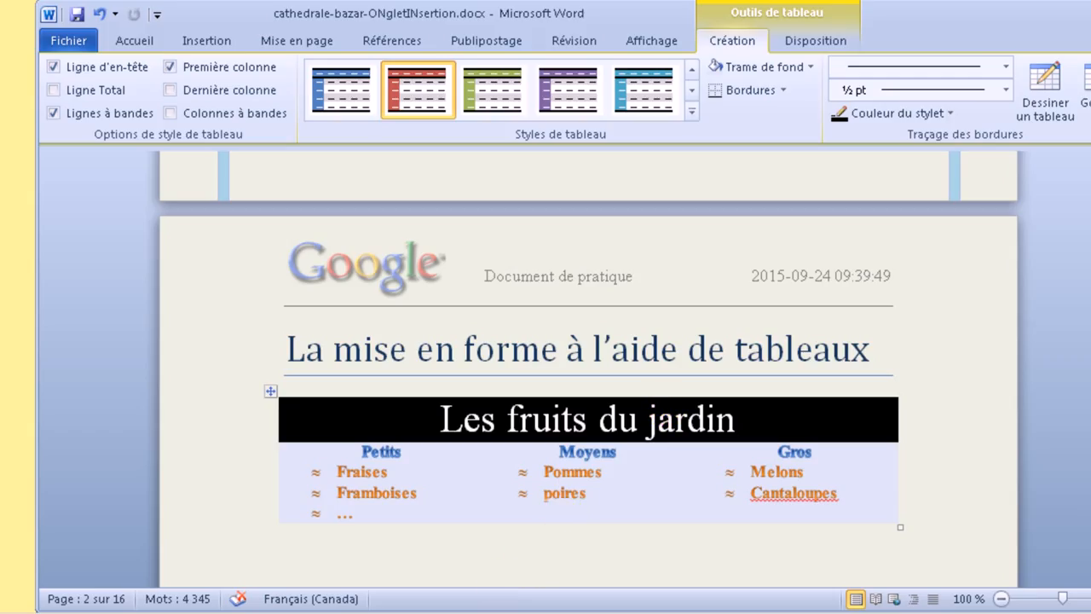
{"action": "left_click", "coordinate": [373, 613]}
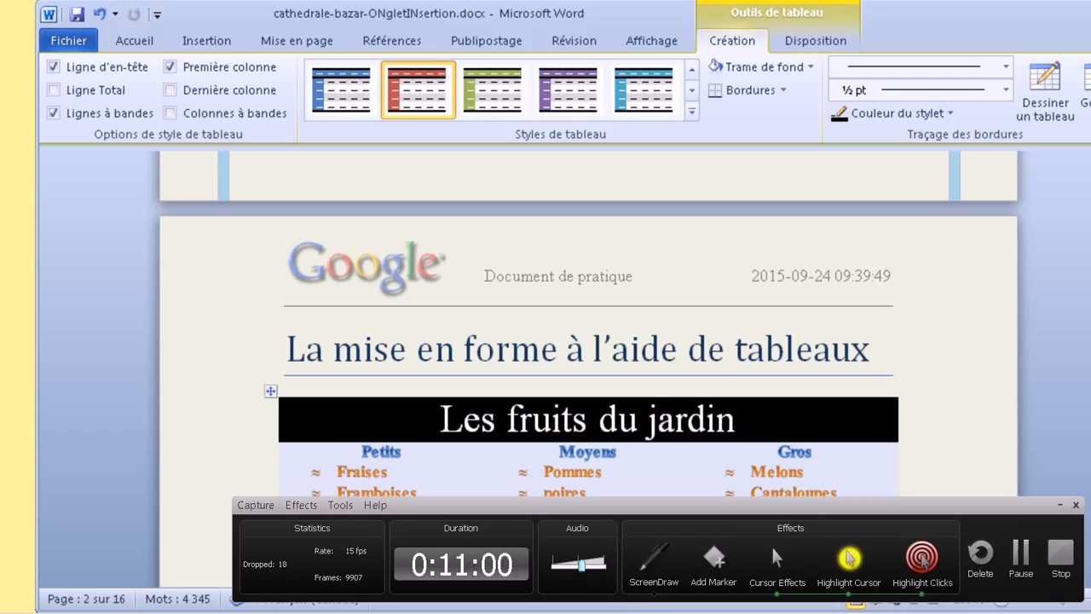